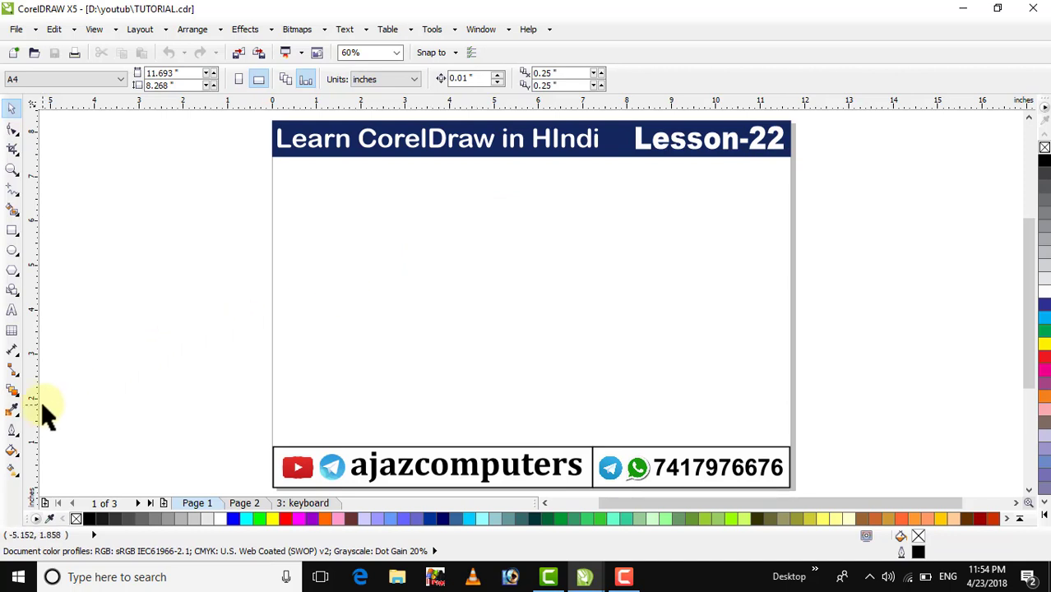
{"action": "left_click", "coordinate": [13, 396]}
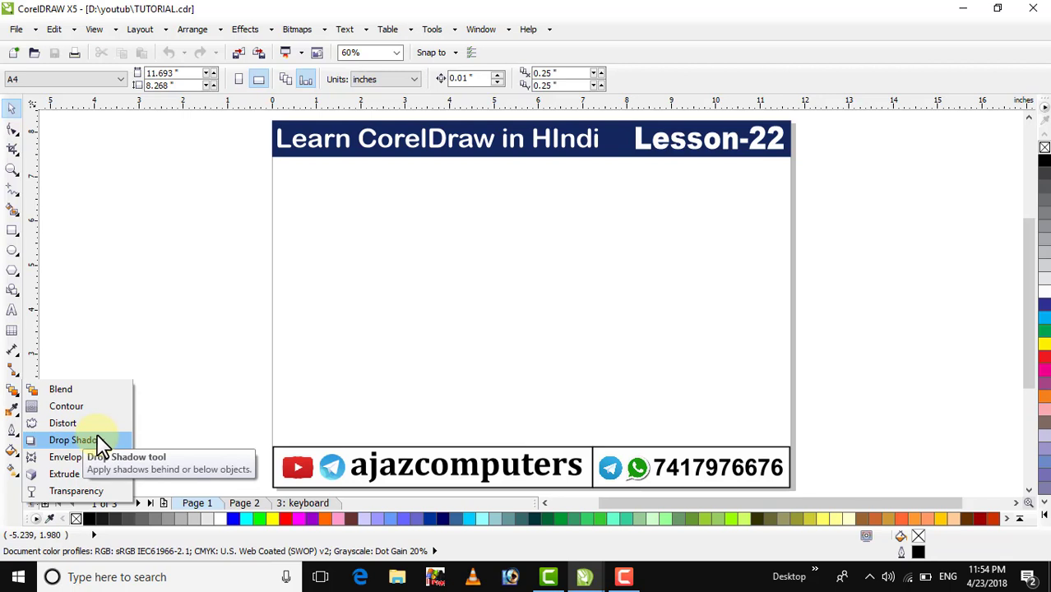
{"action": "left_click", "coordinate": [387, 272]}
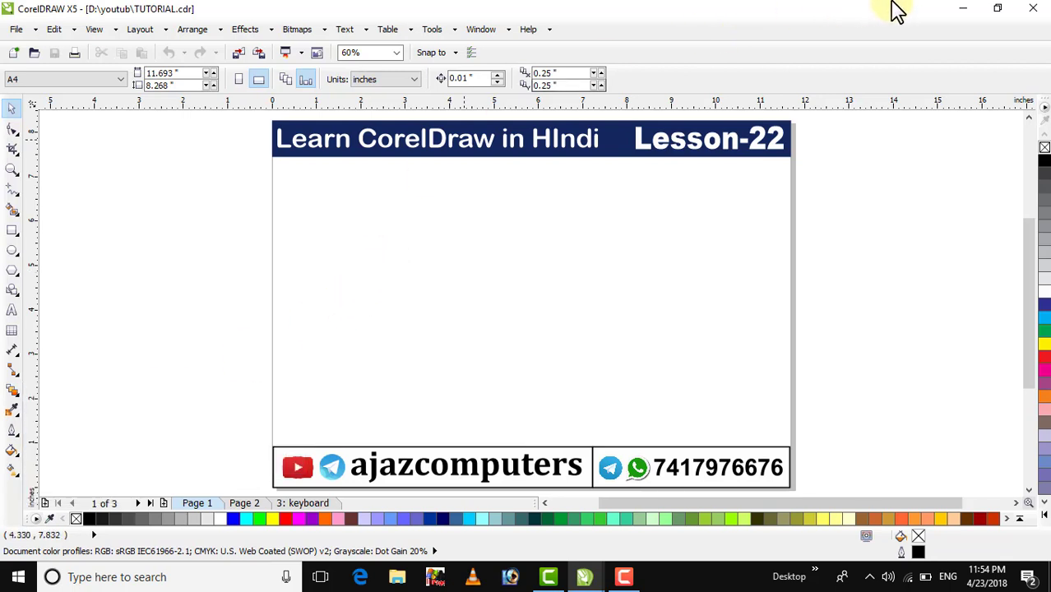
- Open bhagalpur.jpg from the desktop and examine the shadow and glow effects around the headings in the poster's upper half
{"action": "left_click", "coordinate": [963, 15]}
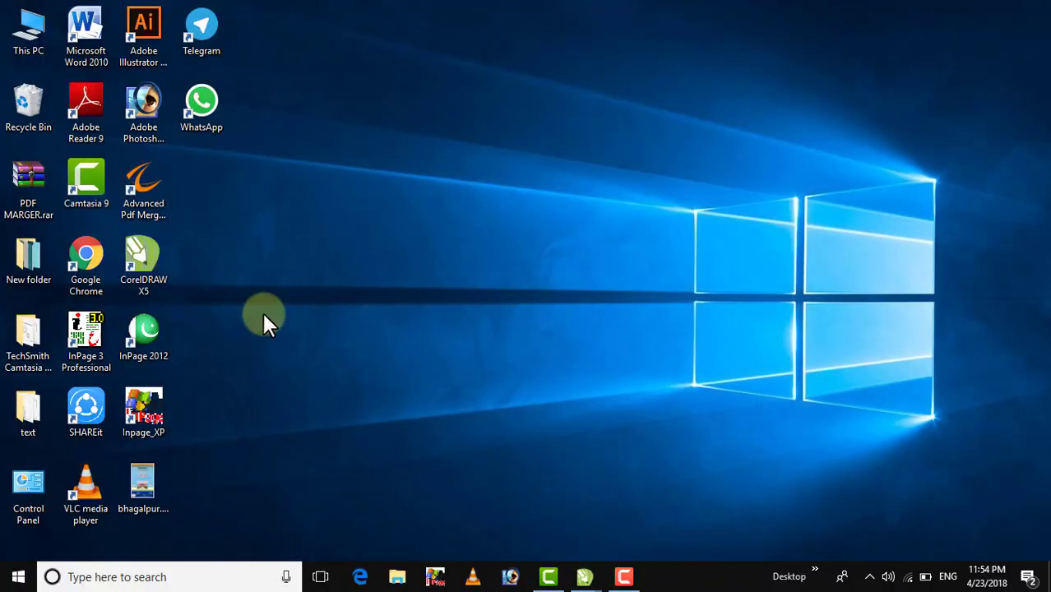
{"action": "left_click", "coordinate": [140, 483]}
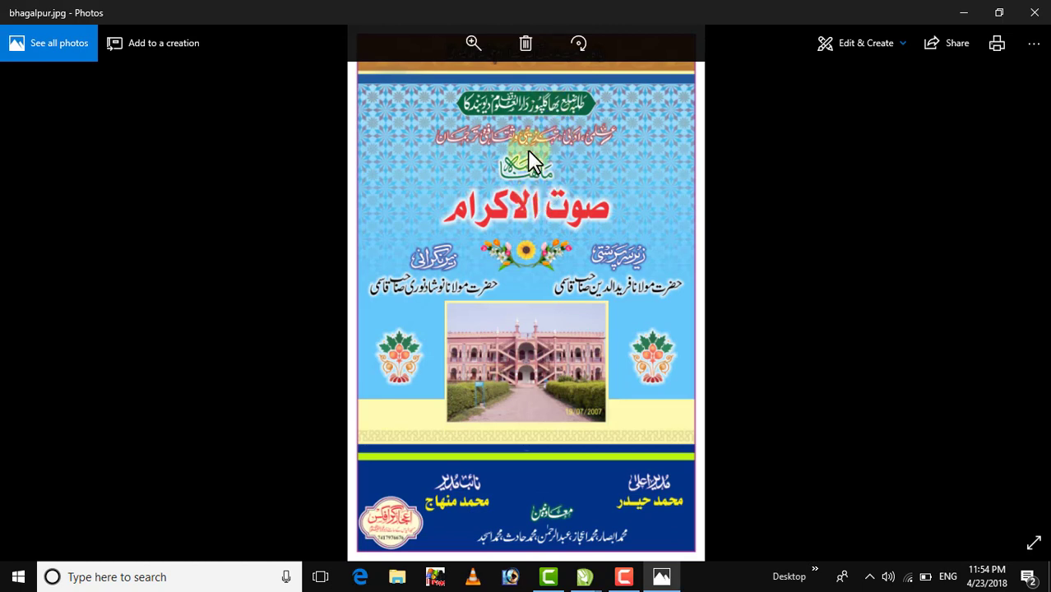
{"action": "scroll", "coordinate": [529, 152], "scroll_direction": "up", "scroll_amount": 4}
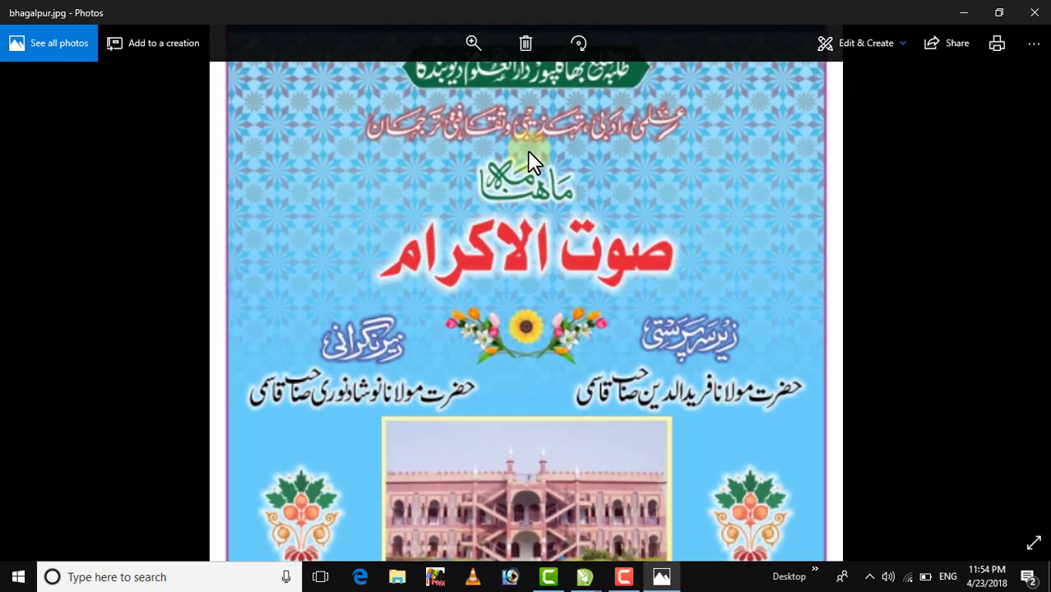
{"action": "scroll", "coordinate": [529, 150], "scroll_direction": "up", "scroll_amount": 2}
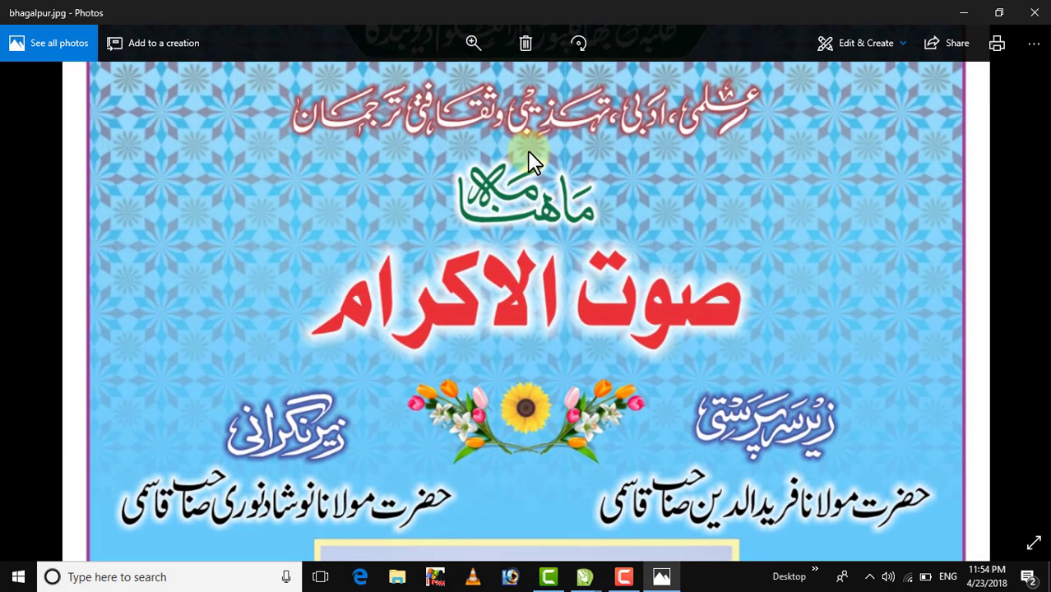
{"action": "scroll", "coordinate": [532, 160], "scroll_direction": "up", "scroll_amount": 1}
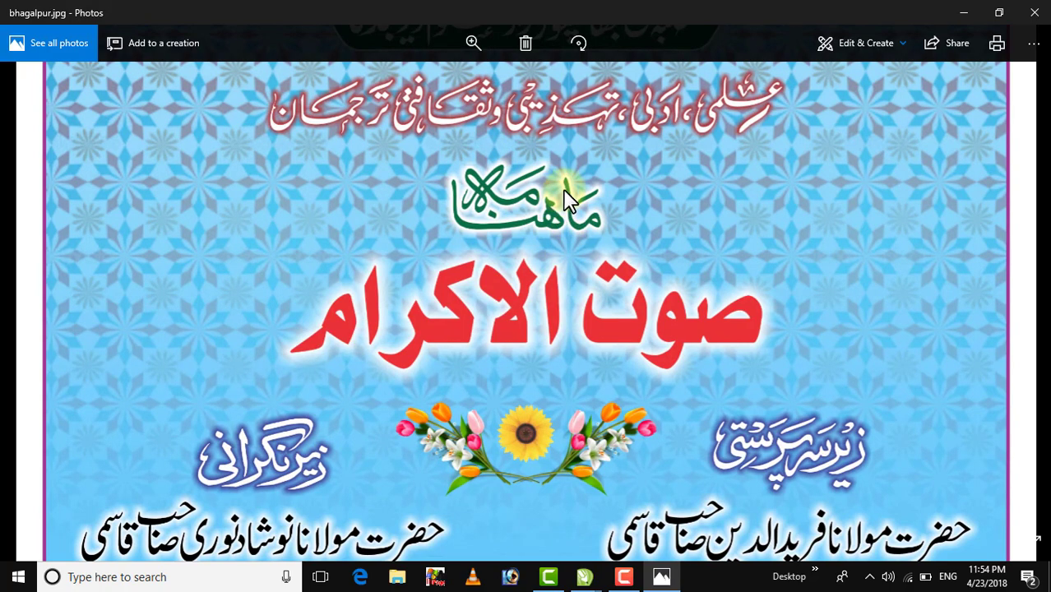
{"action": "left_click_drag", "start_coordinate": [567, 182], "coordinate": [568, 328]}
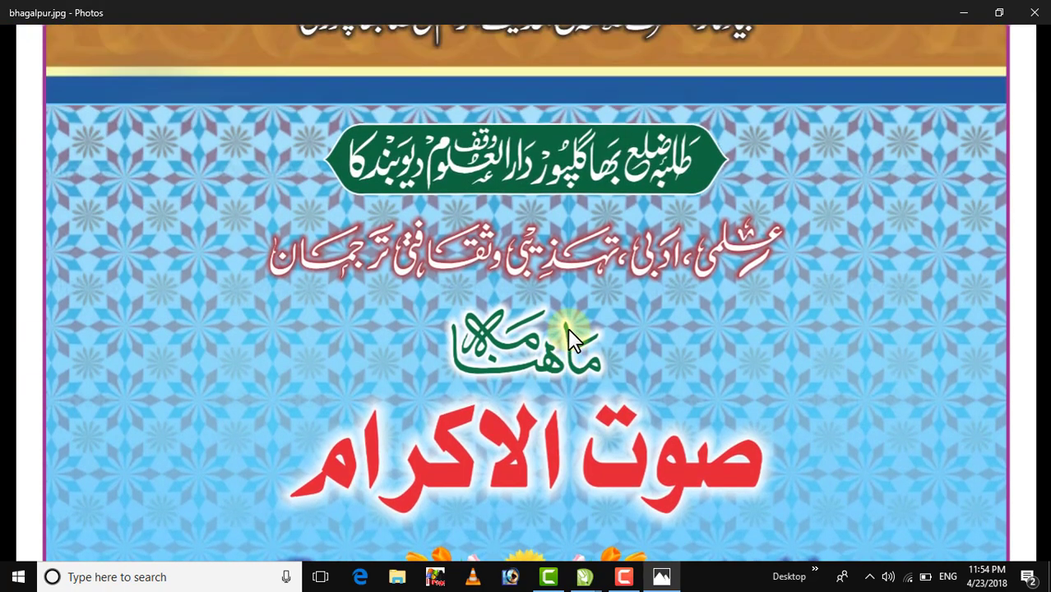
{"action": "left_click_drag", "start_coordinate": [571, 203], "coordinate": [582, 257]}
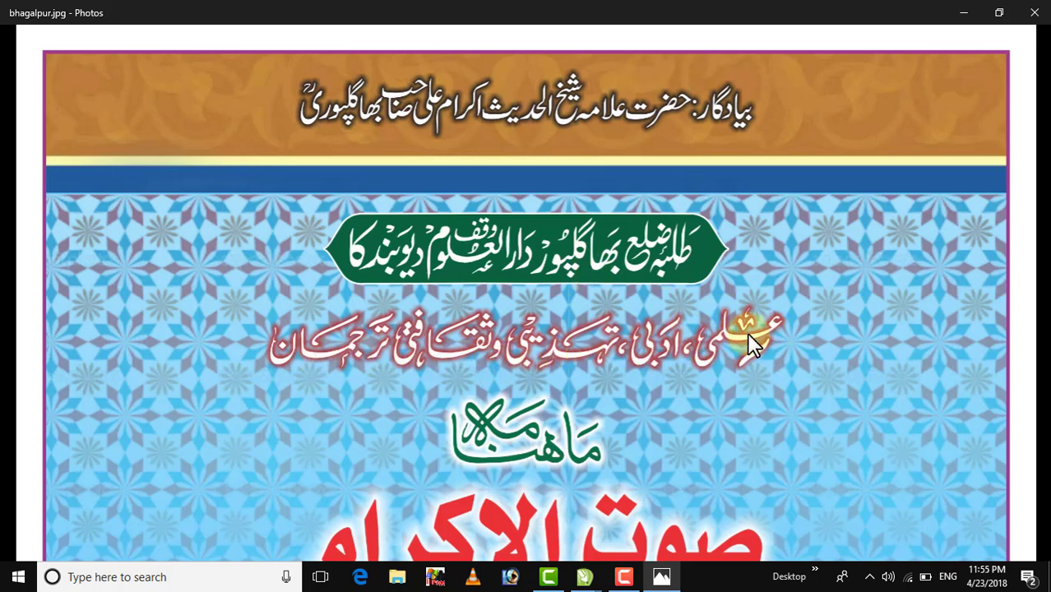
{"action": "left_click_drag", "start_coordinate": [634, 357], "coordinate": [647, 185]}
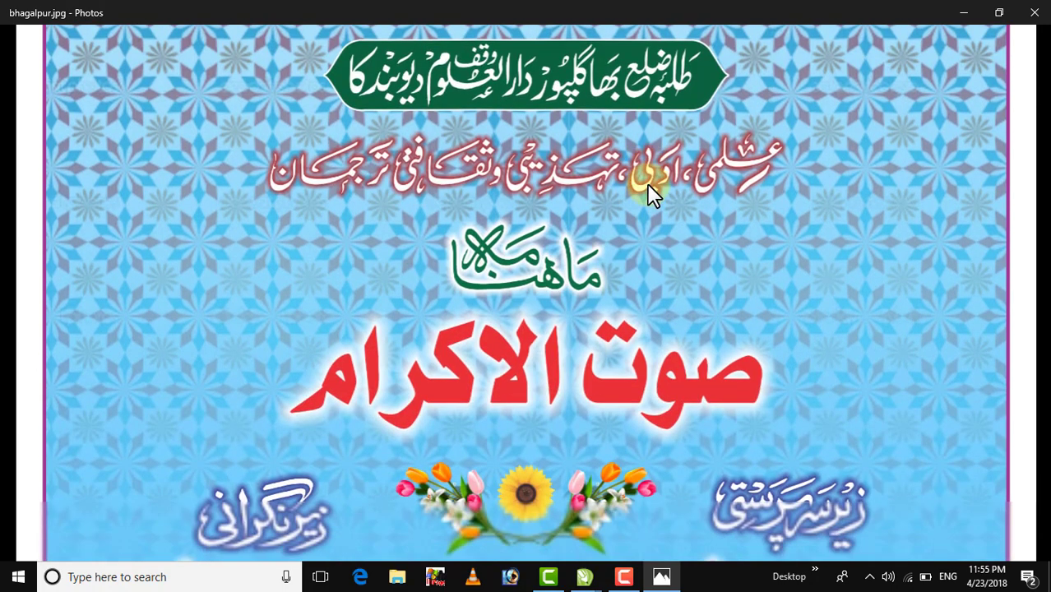
{"action": "left_click_drag", "start_coordinate": [570, 399], "coordinate": [589, 218]}
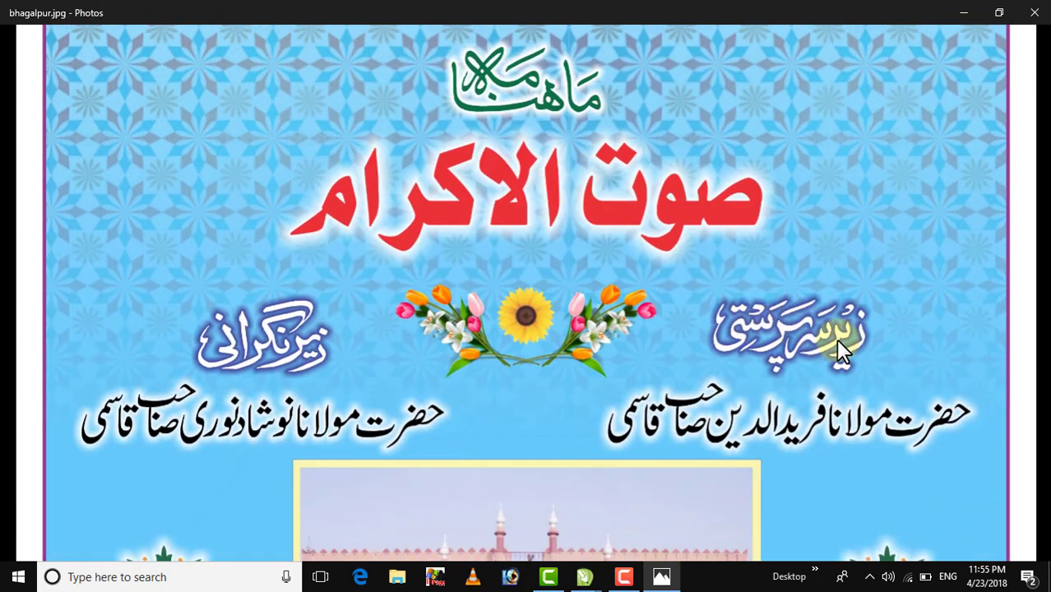
{"action": "left_click_drag", "start_coordinate": [861, 424], "coordinate": [879, 296]}
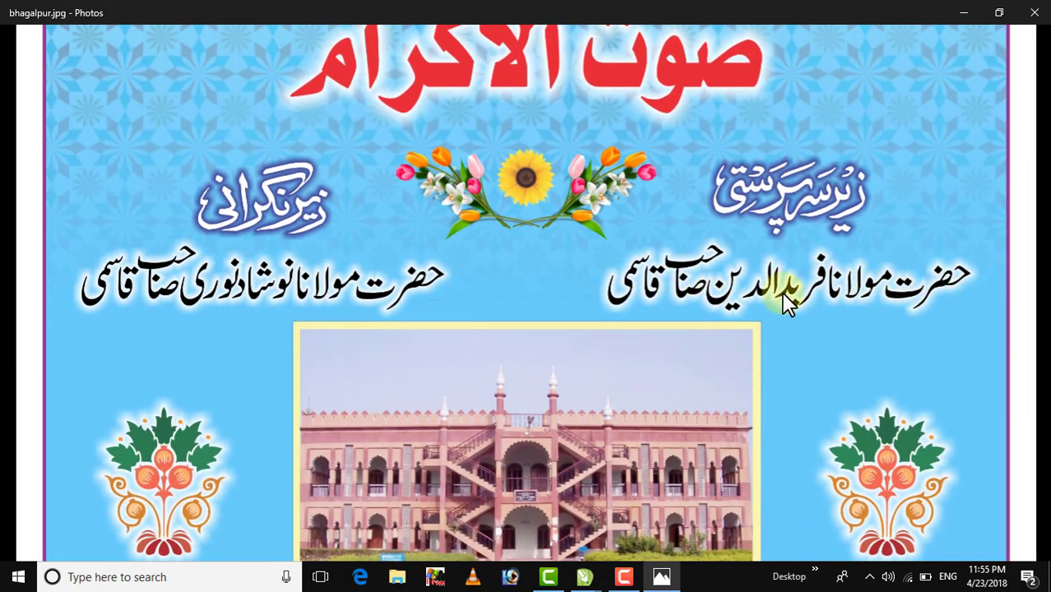
- Examine the glow around the poster's floral motifs and its upper headings up close, and close the image
{"action": "scroll", "coordinate": [799, 353], "scroll_direction": "down", "scroll_amount": 5}
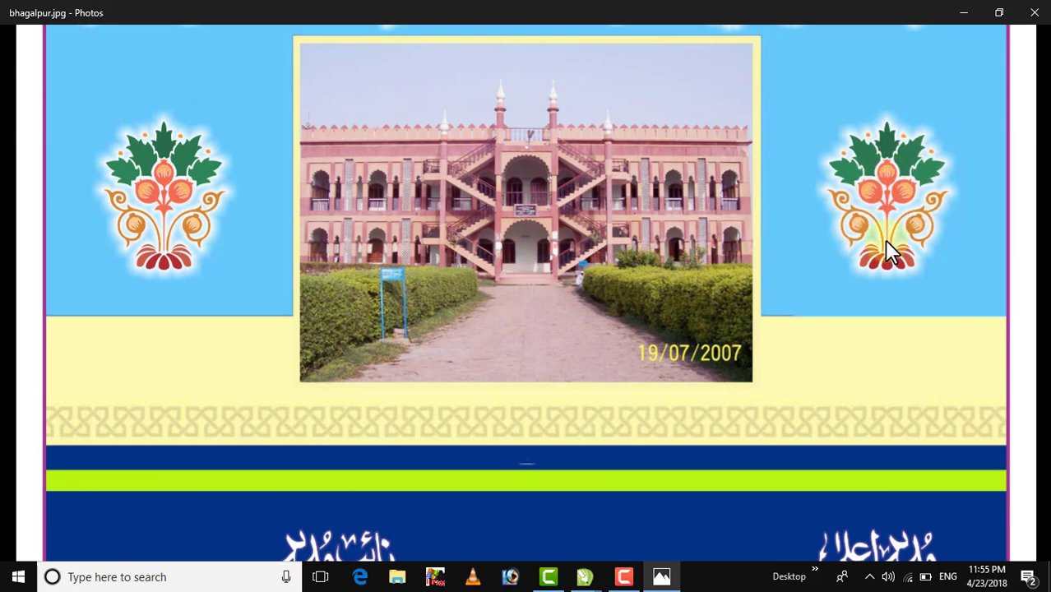
{"action": "left_click_drag", "start_coordinate": [887, 237], "coordinate": [880, 157]}
{"action": "mouse_move", "coordinate": [850, 294]}
{"action": "left_mouse_down"}
{"action": "mouse_move", "coordinate": [856, 195]}
{"action": "mouse_move", "coordinate": [869, 211]}
{"action": "mouse_move", "coordinate": [868, 327]}
{"action": "left_mouse_up"}
{"action": "left_click_drag", "start_coordinate": [868, 249], "coordinate": [856, 413]}
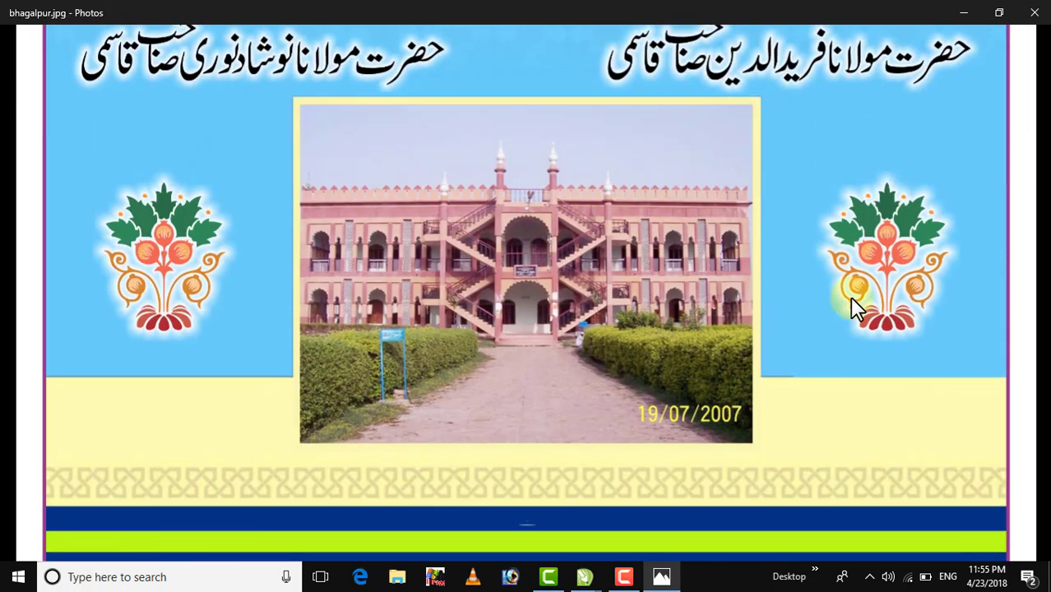
{"action": "left_click_drag", "start_coordinate": [840, 197], "coordinate": [799, 518]}
{"action": "scroll", "coordinate": [801, 432], "scroll_direction": "up", "scroll_amount": 5}
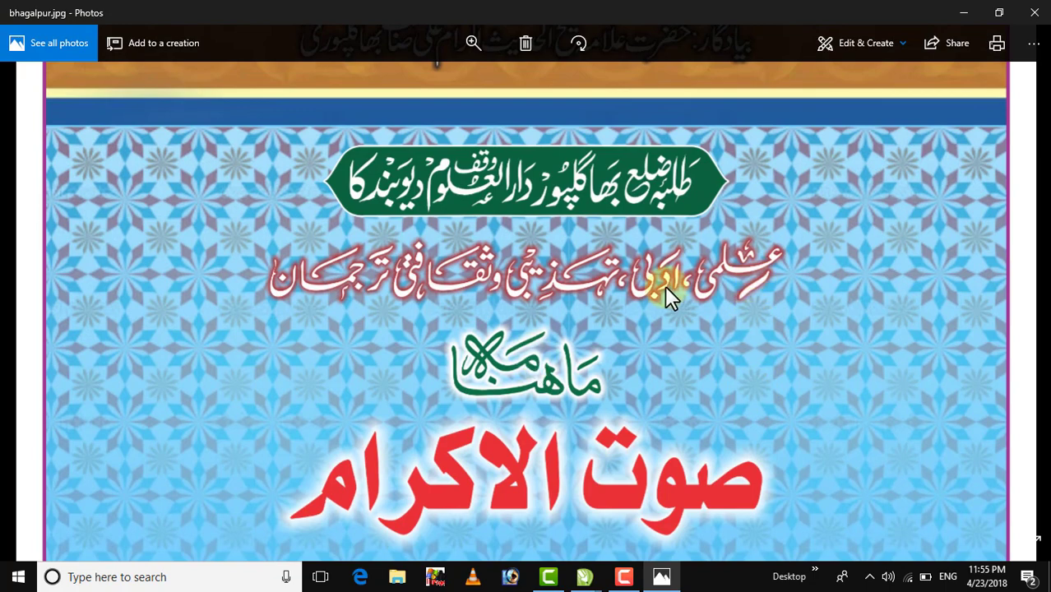
{"action": "left_click", "coordinate": [1031, 14]}
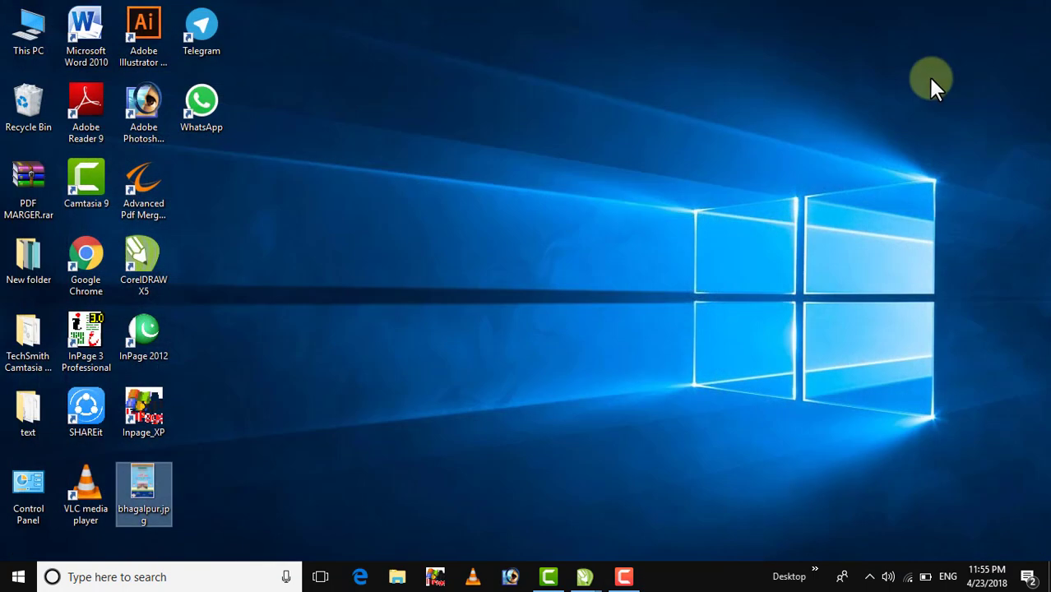
- Switch back to CorelDRAW and ungroup the contact banner at the foot of the page
{"action": "mouse_move", "coordinate": [580, 578]}
{"action": "left_click", "coordinate": [539, 525]}
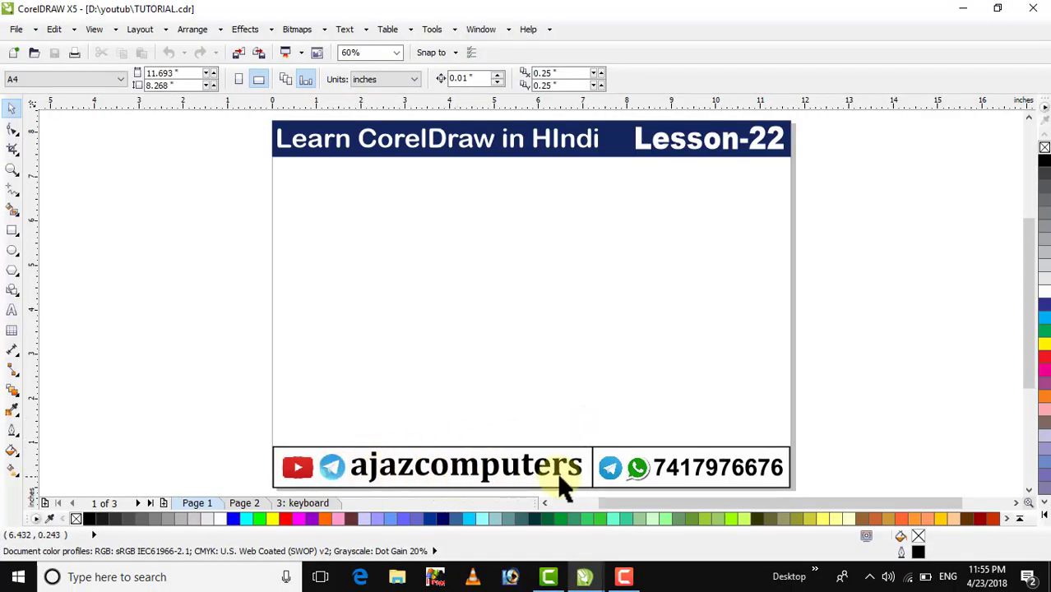
{"action": "left_click", "coordinate": [491, 481]}
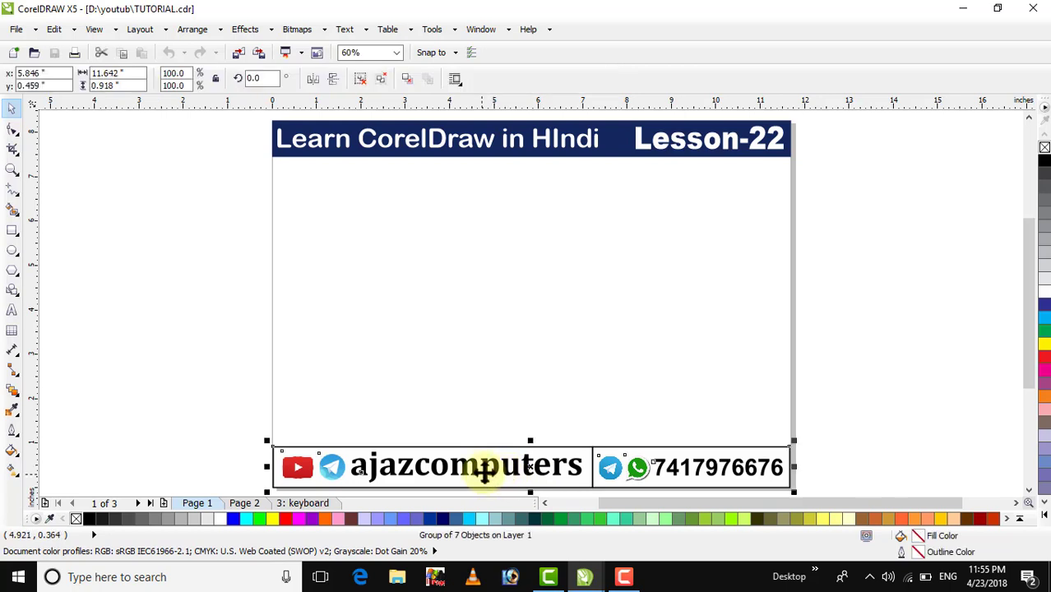
{"action": "left_click", "coordinate": [360, 79]}
{"action": "left_click", "coordinate": [324, 329]}
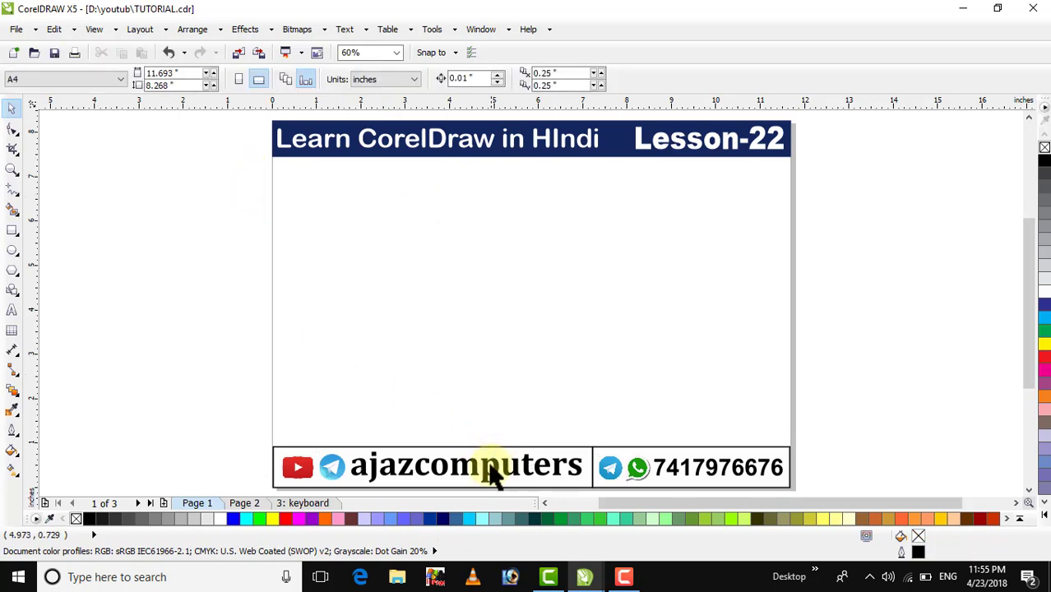
- Place a copy of the "ajazcomputers" lettering in the middle of the page and enlarge it to about 9 inches wide
{"action": "left_click_drag", "start_coordinate": [494, 473], "coordinate": [509, 289]}
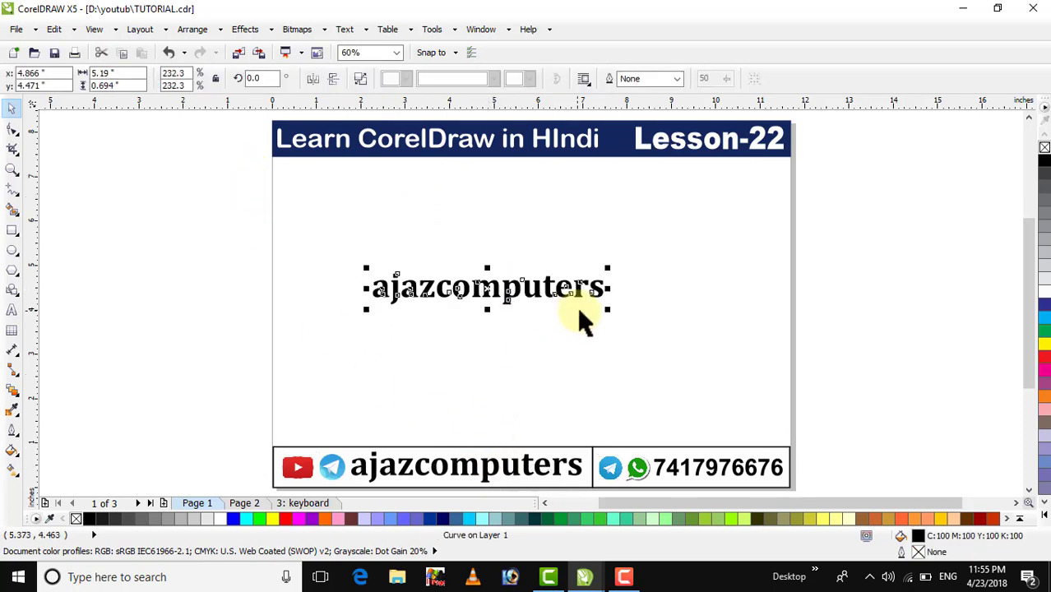
{"action": "left_click_drag", "start_coordinate": [608, 309], "coordinate": [669, 353]}
{"action": "left_click_drag", "start_coordinate": [575, 300], "coordinate": [581, 314]}
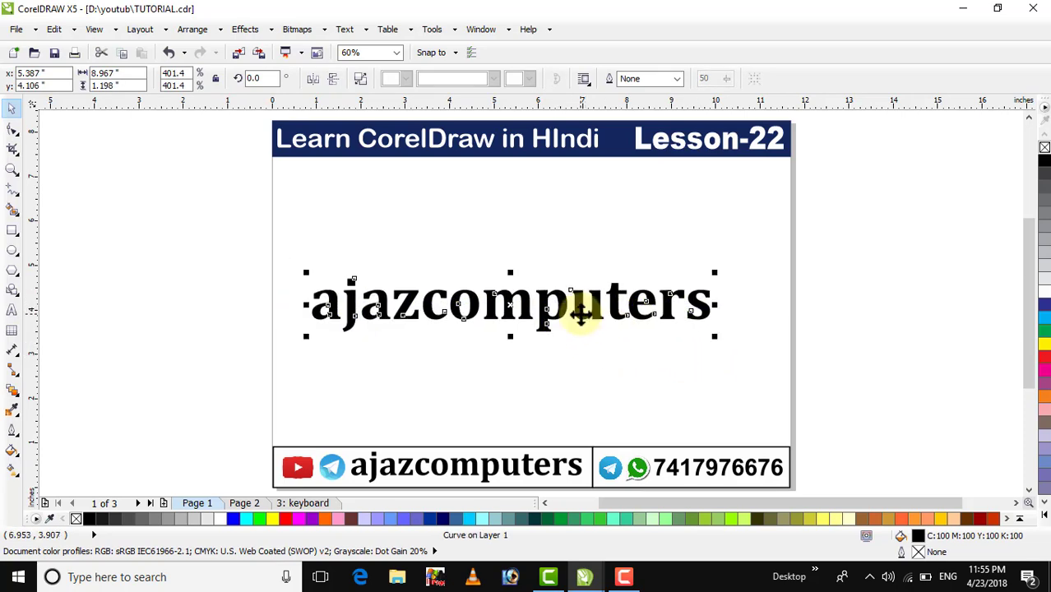
- Fill the enlarged "ajazcomputers" lettering with white and reselect it on the page
{"action": "left_click", "coordinate": [1044, 295]}
{"action": "left_click", "coordinate": [848, 247]}
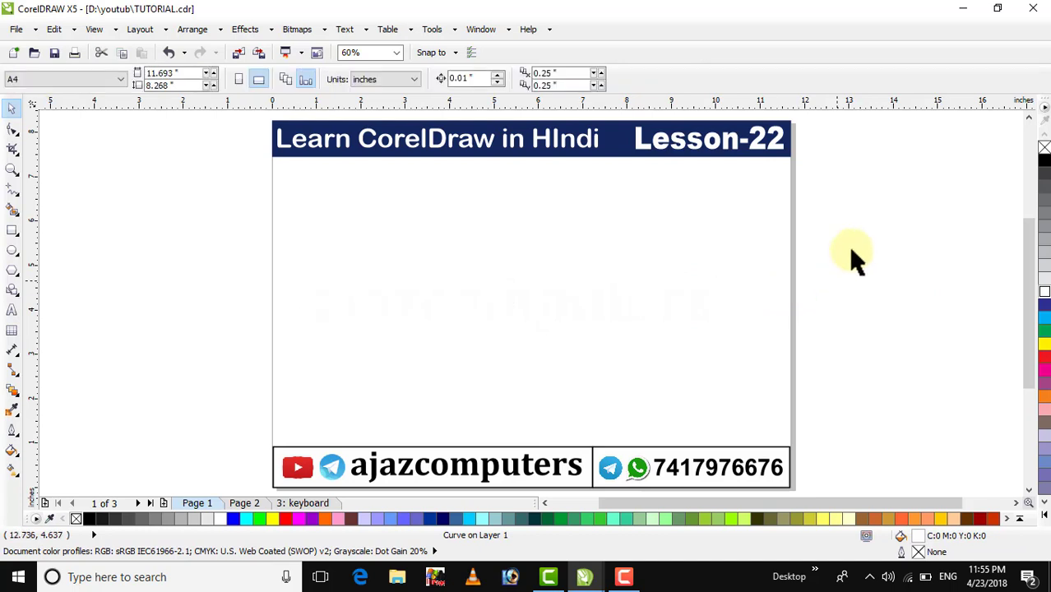
{"action": "left_click_drag", "start_coordinate": [867, 234], "coordinate": [210, 371]}
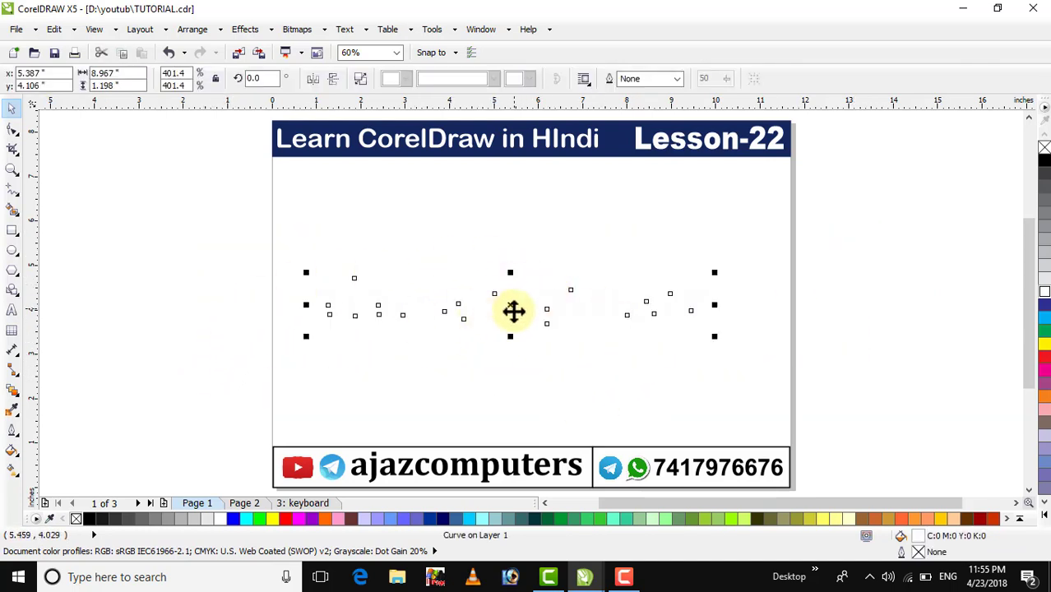
{"action": "left_click", "coordinate": [12, 391]}
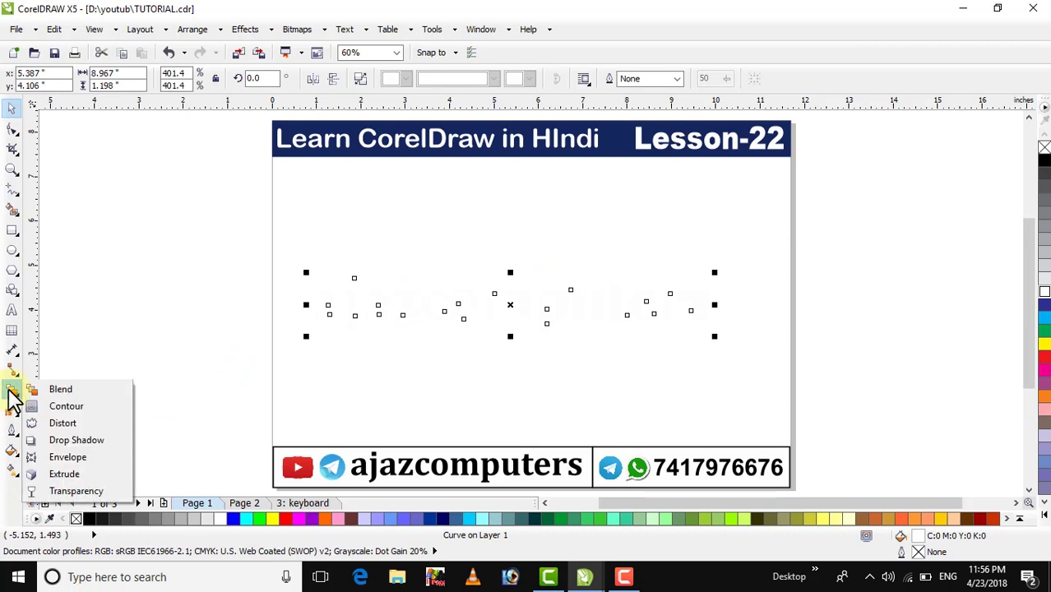
{"action": "left_click", "coordinate": [82, 448]}
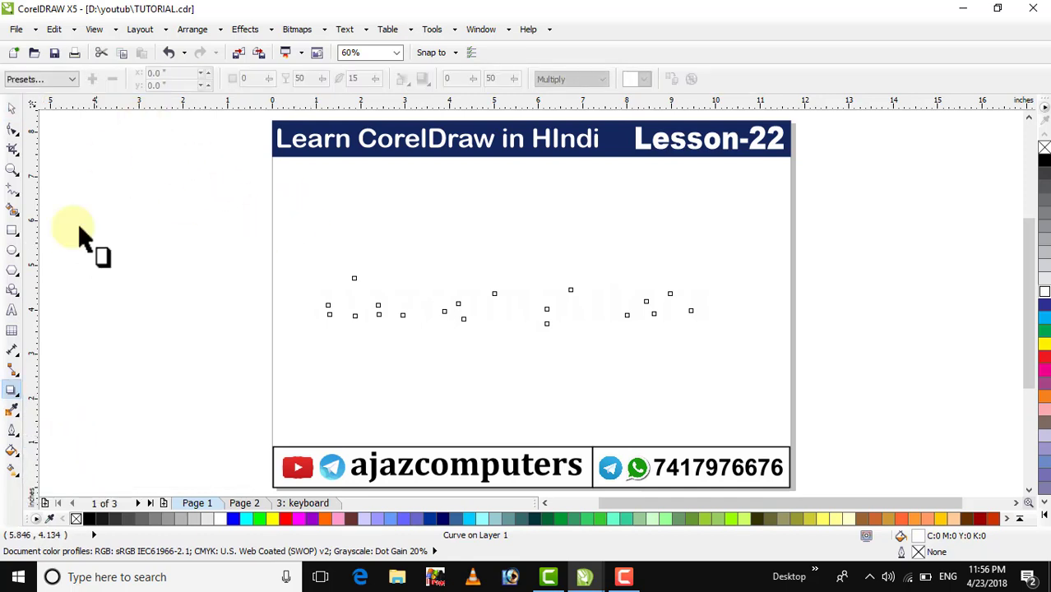
{"action": "left_click", "coordinate": [36, 80]}
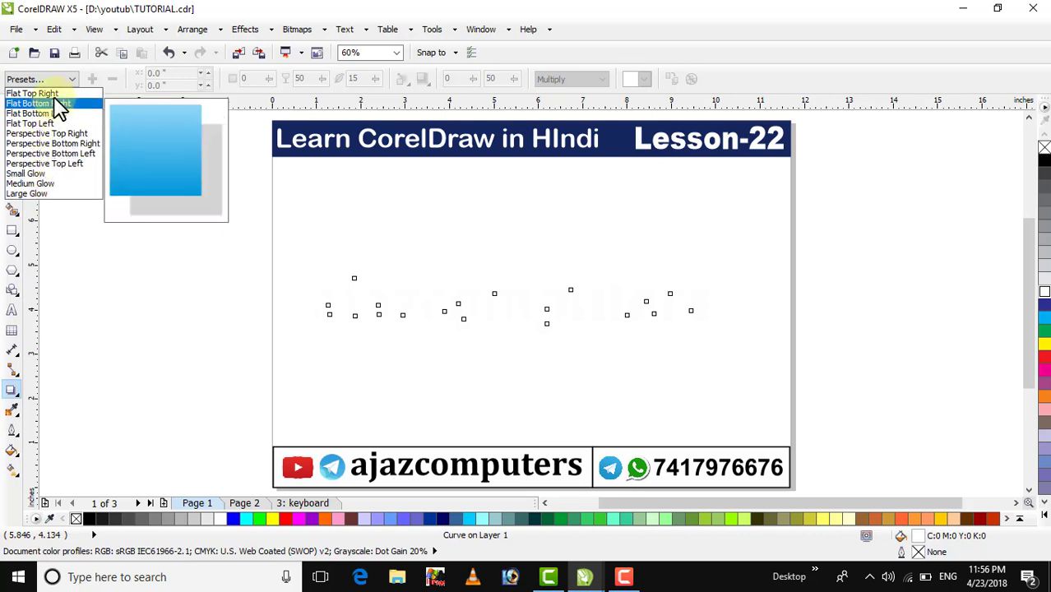
{"action": "left_click", "coordinate": [156, 128]}
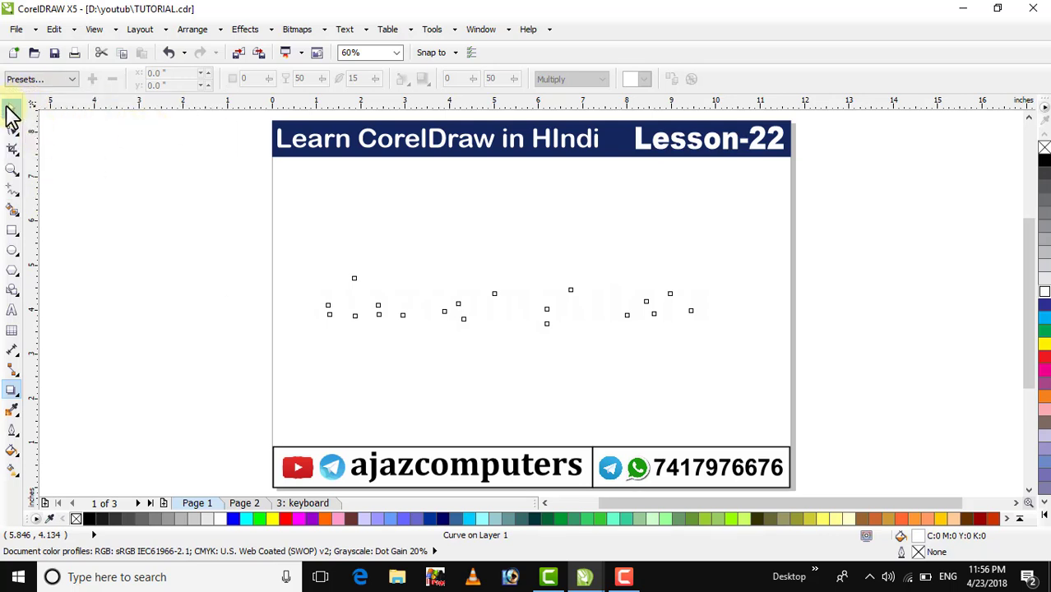
- Fill the "ajazcomputers" lettering with red and enlarge it about its centre to roughly 16.7 inches wide
{"action": "left_click", "coordinate": [10, 112]}
{"action": "left_click", "coordinate": [1045, 356]}
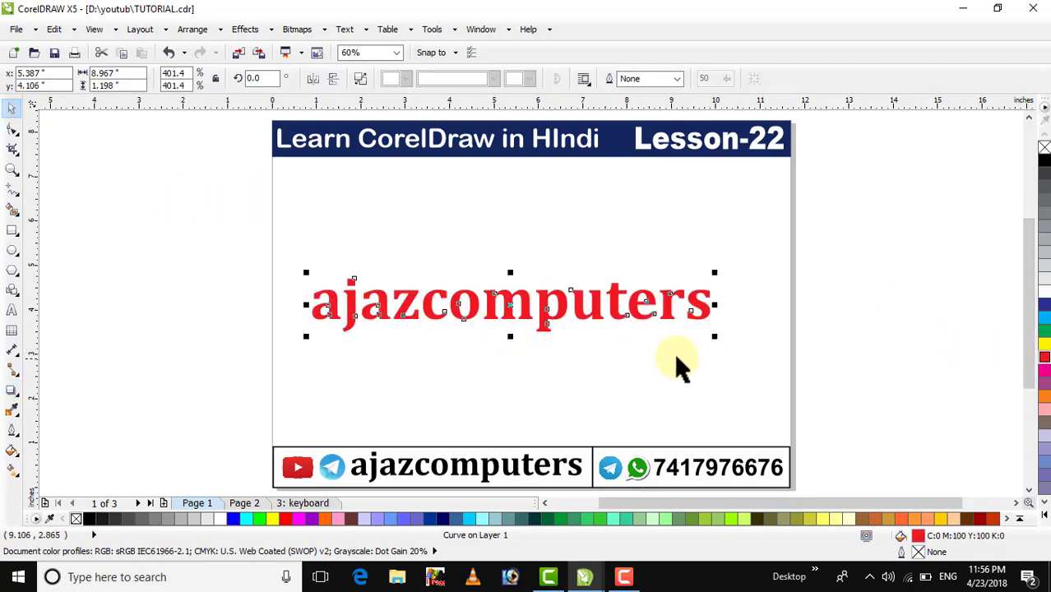
{"action": "left_click_drag", "start_coordinate": [714, 336], "coordinate": [886, 436]}
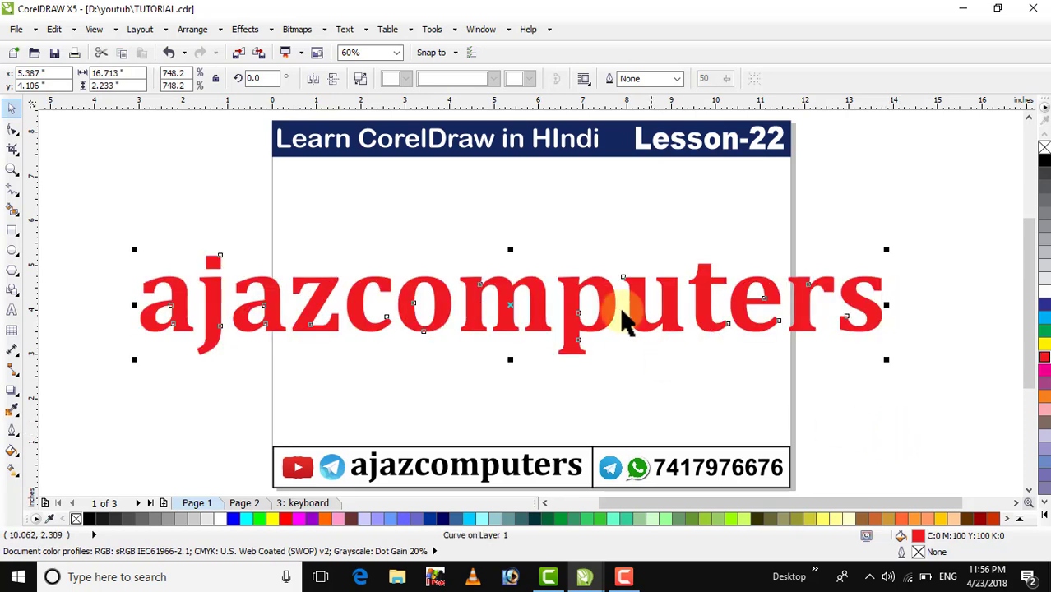
- Apply the Flat Bottom Left drop shadow preset to the red lettering and move the shadow to an offset of about -0.14, -0.51 inches
{"action": "left_click", "coordinate": [13, 390]}
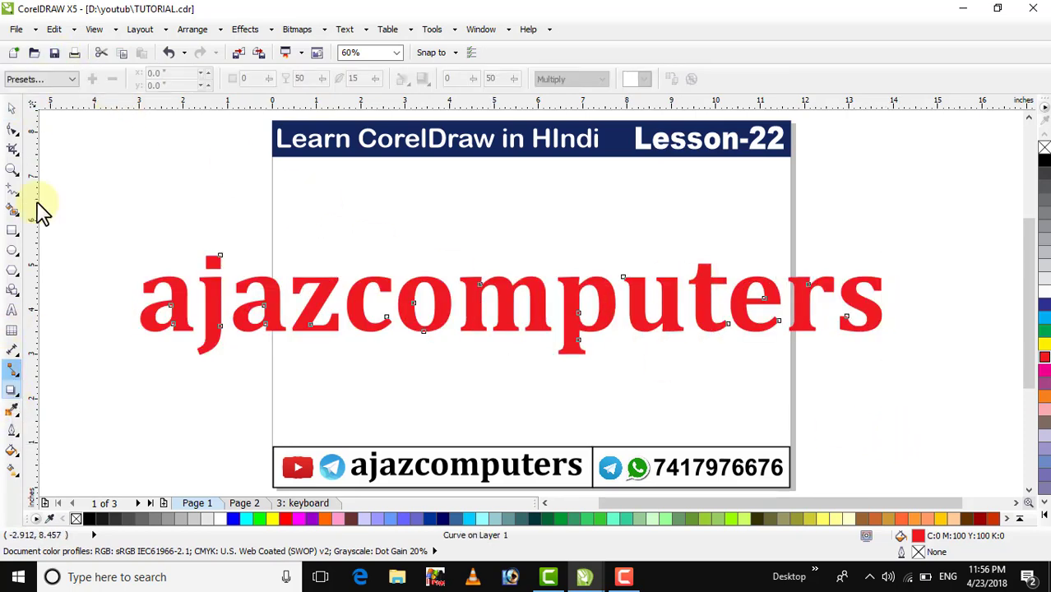
{"action": "left_click", "coordinate": [37, 80]}
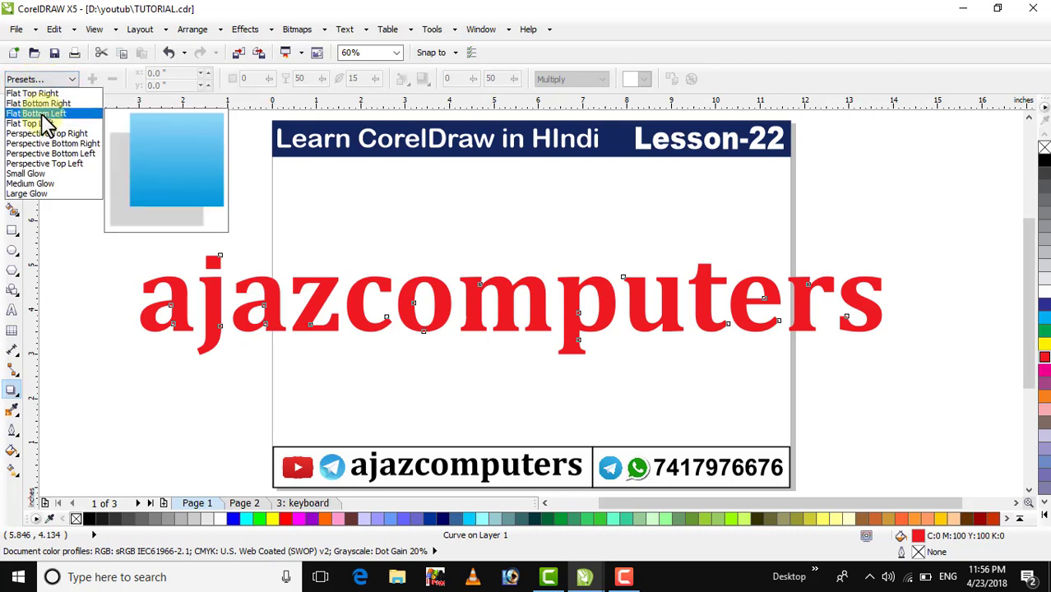
{"action": "left_click", "coordinate": [37, 110]}
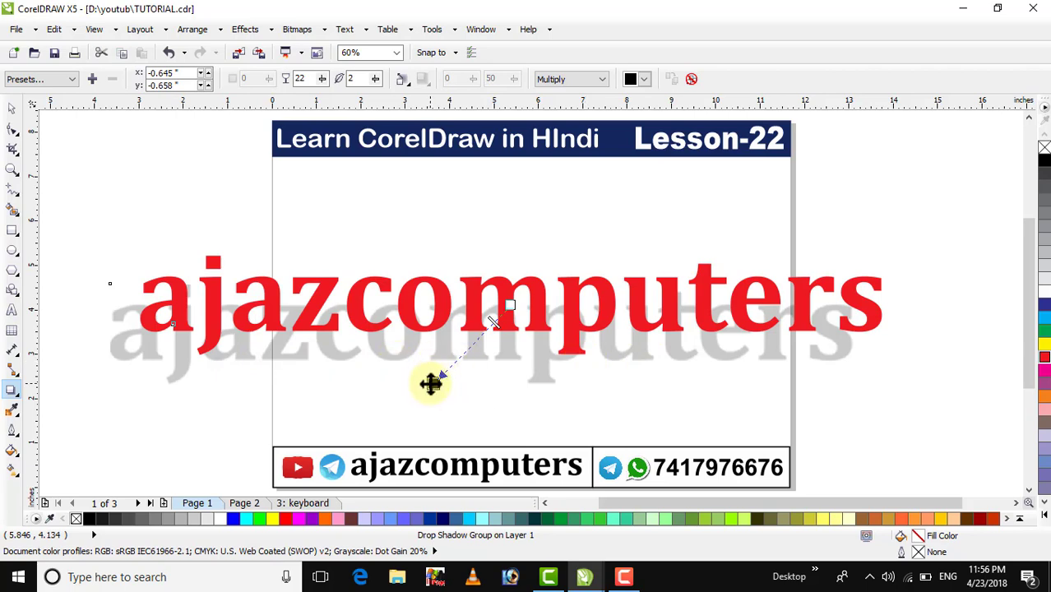
{"action": "left_click_drag", "start_coordinate": [436, 385], "coordinate": [491, 376]}
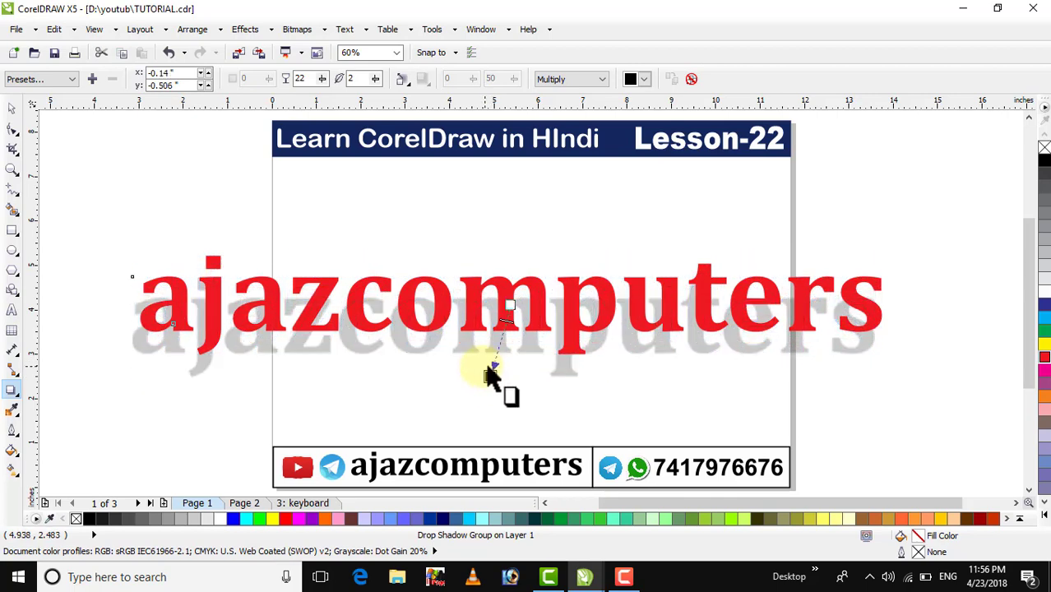
- Switch the lettering's drop shadow to the Perspective Bottom Right preset
{"action": "left_click", "coordinate": [41, 80]}
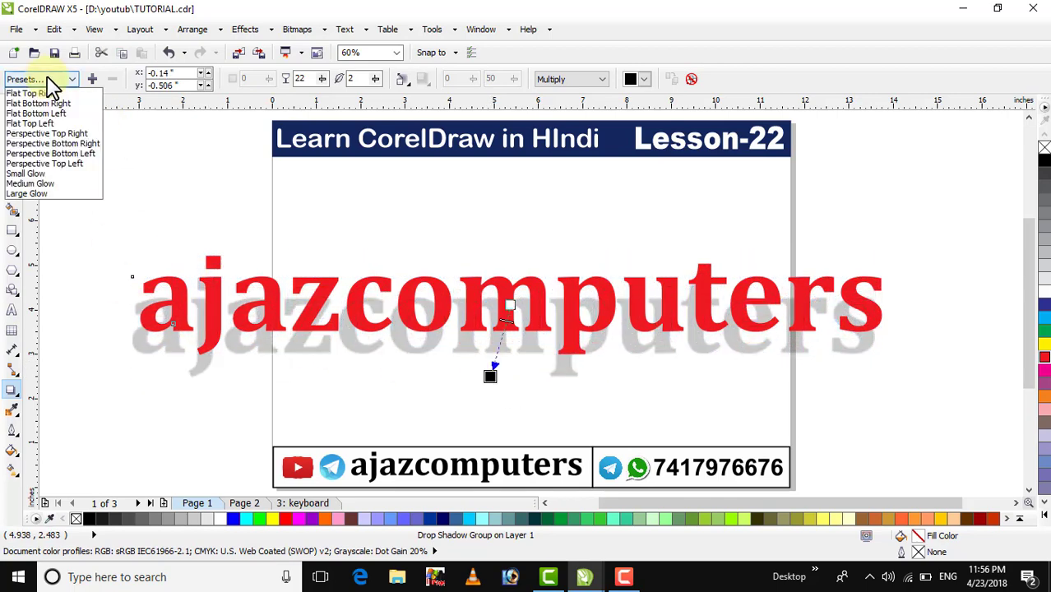
{"action": "left_click", "coordinate": [49, 145]}
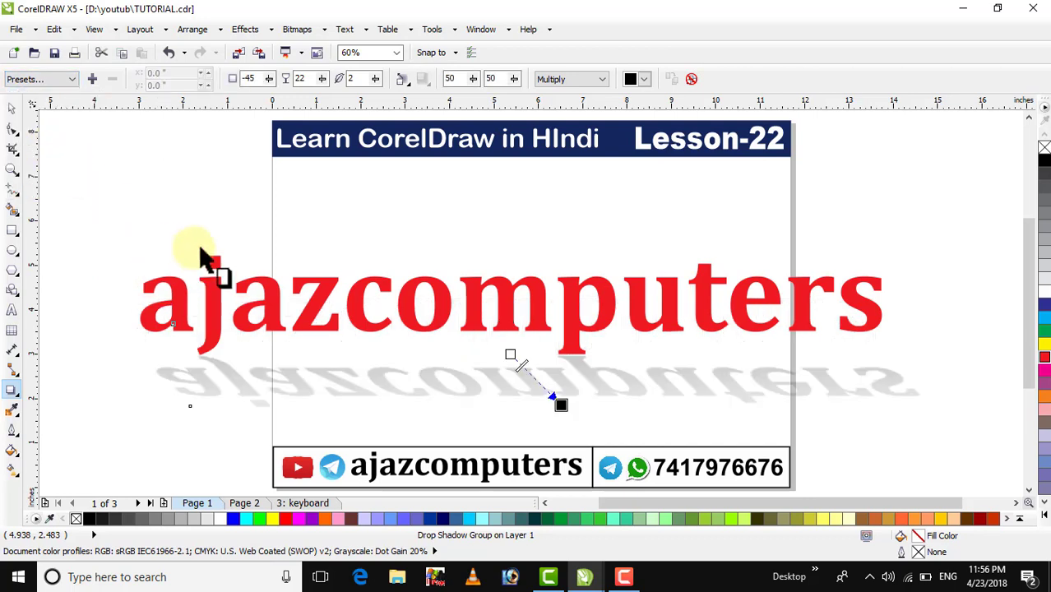
- Switch the red "ajazcomputers" lettering's drop shadow to the Medium Glow preset
{"action": "left_click", "coordinate": [46, 80]}
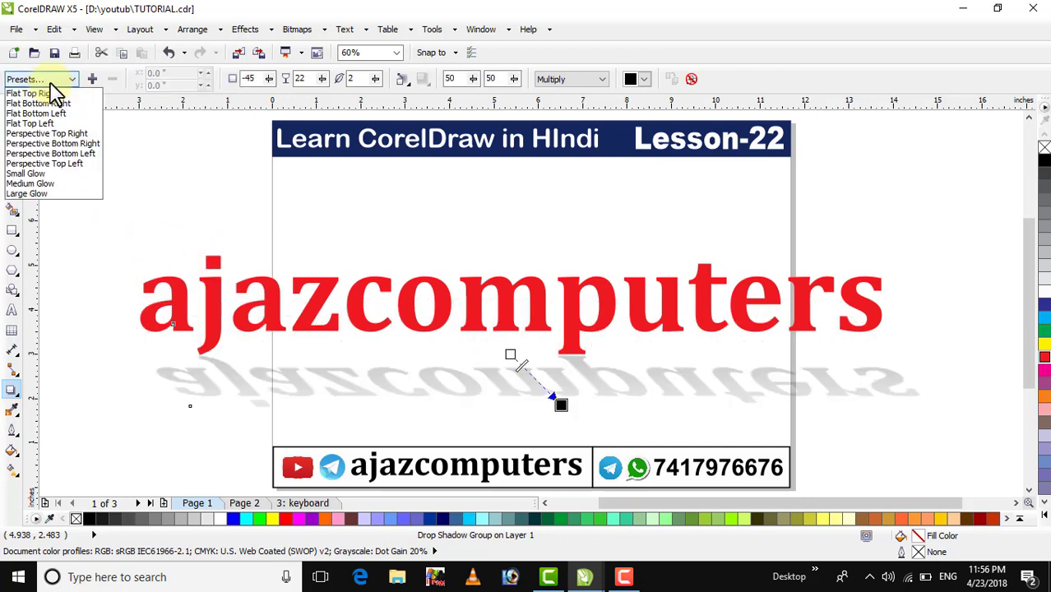
{"action": "left_click", "coordinate": [52, 133]}
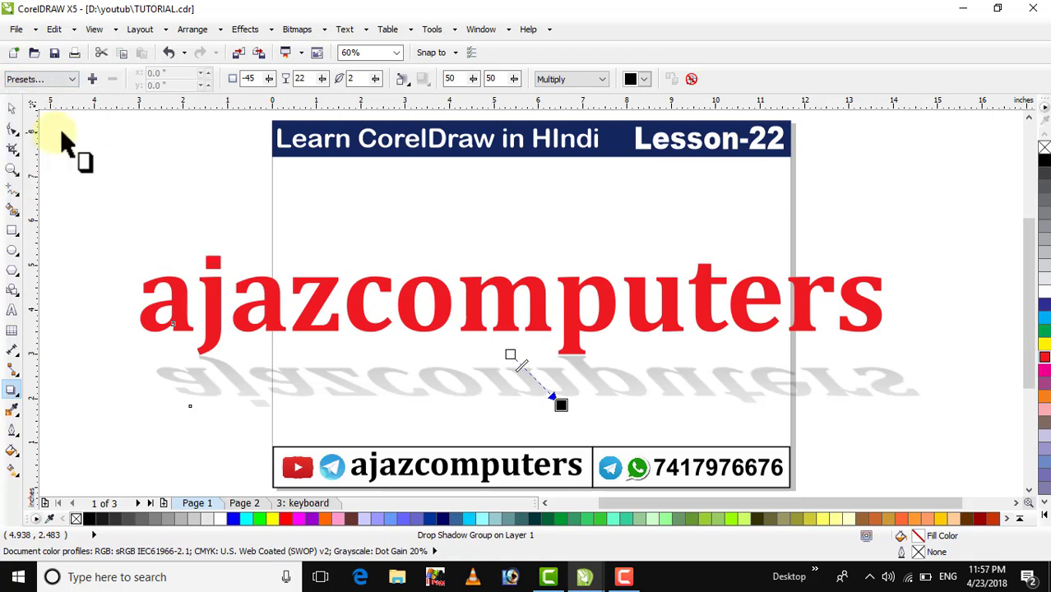
{"action": "left_click", "coordinate": [34, 79]}
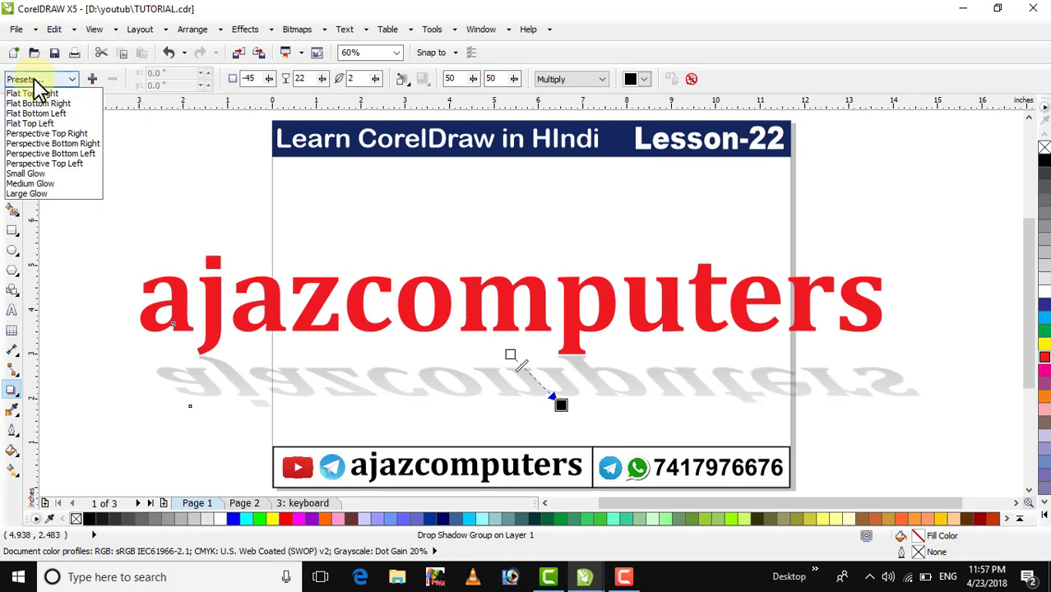
{"action": "left_click", "coordinate": [43, 188]}
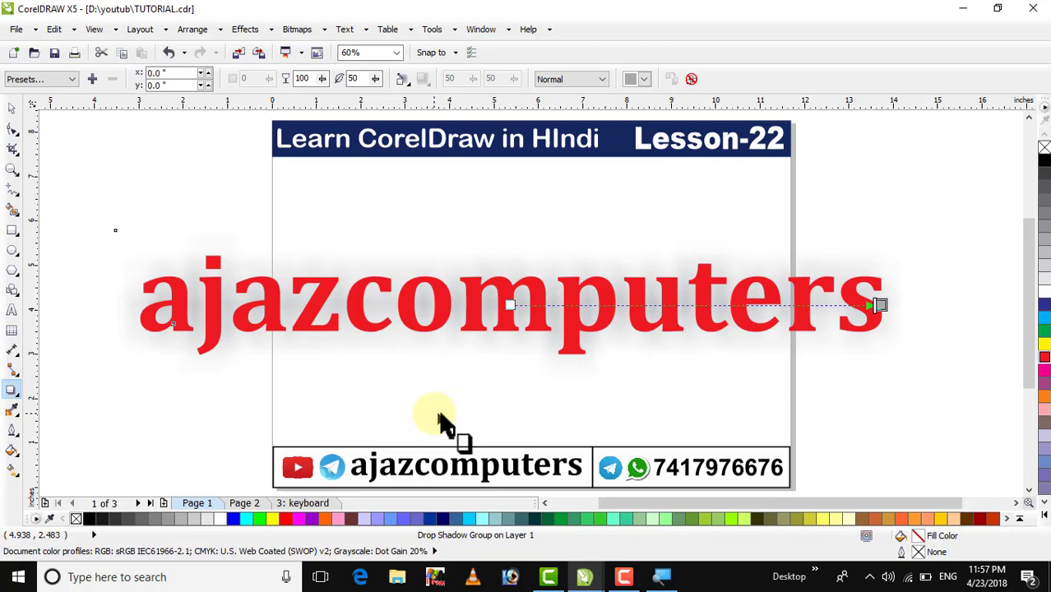
- Recolour the lettering's glow dark blue and set its feathering to 100 in the Outside direction
{"action": "left_click", "coordinate": [645, 80]}
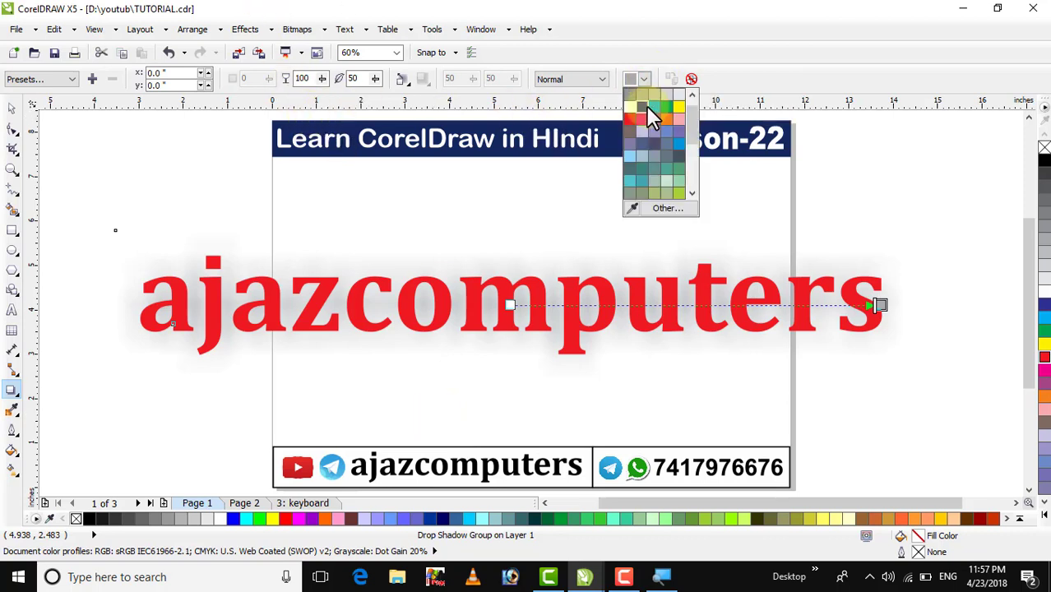
{"action": "left_click", "coordinate": [640, 107]}
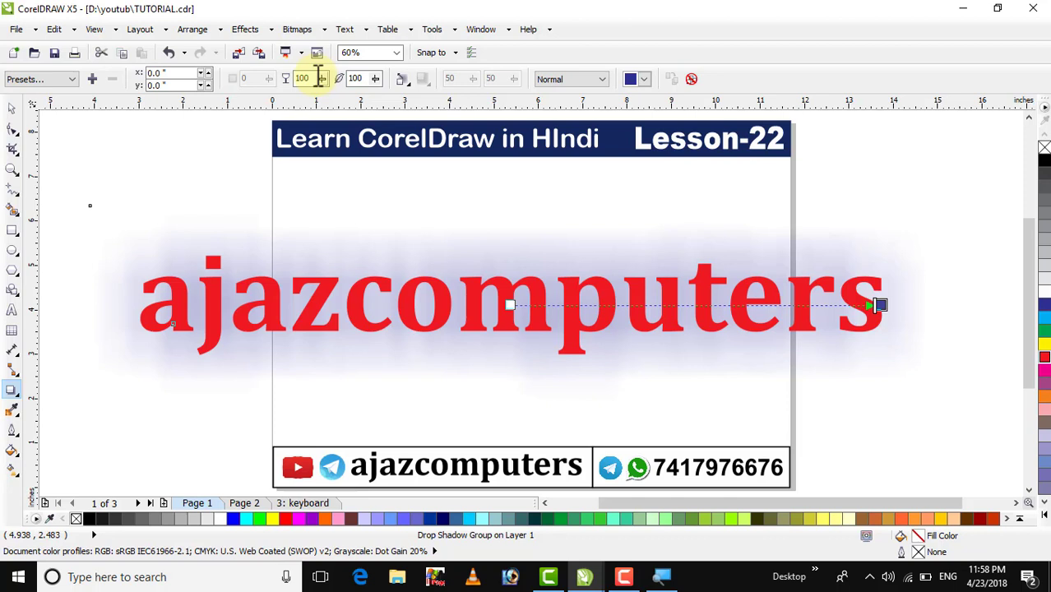
{"action": "left_click", "coordinate": [403, 80]}
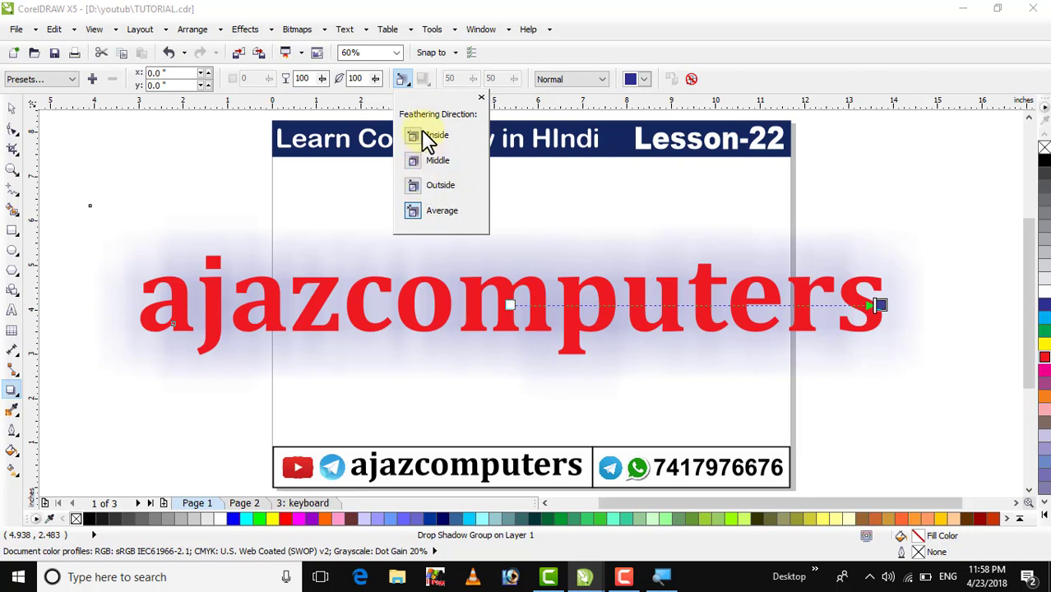
{"action": "left_click", "coordinate": [415, 183]}
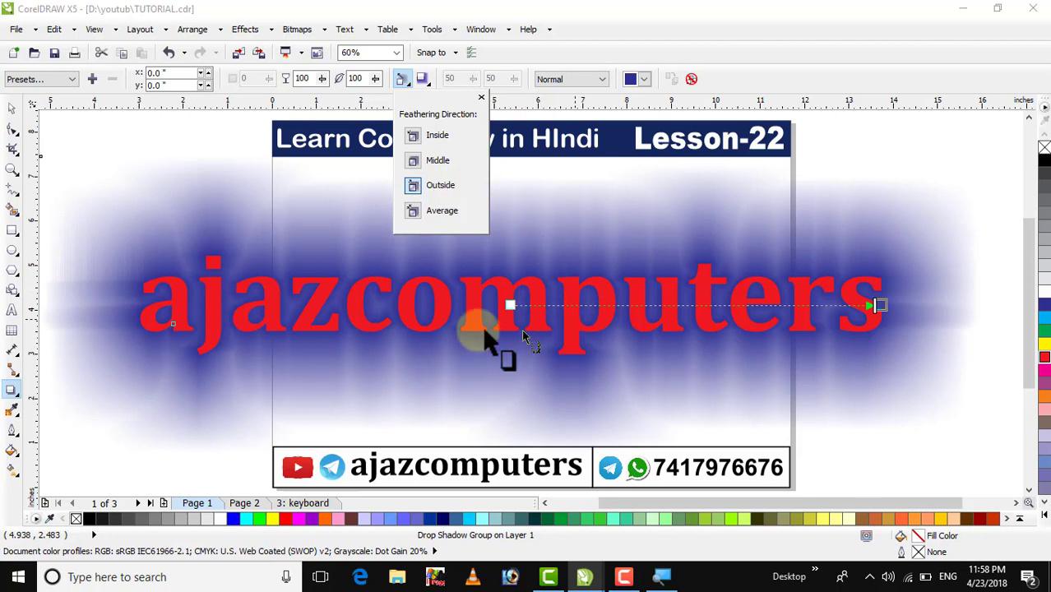
- Set the shadow feathering of the lettering's blue glow to 5
{"action": "left_click", "coordinate": [838, 148]}
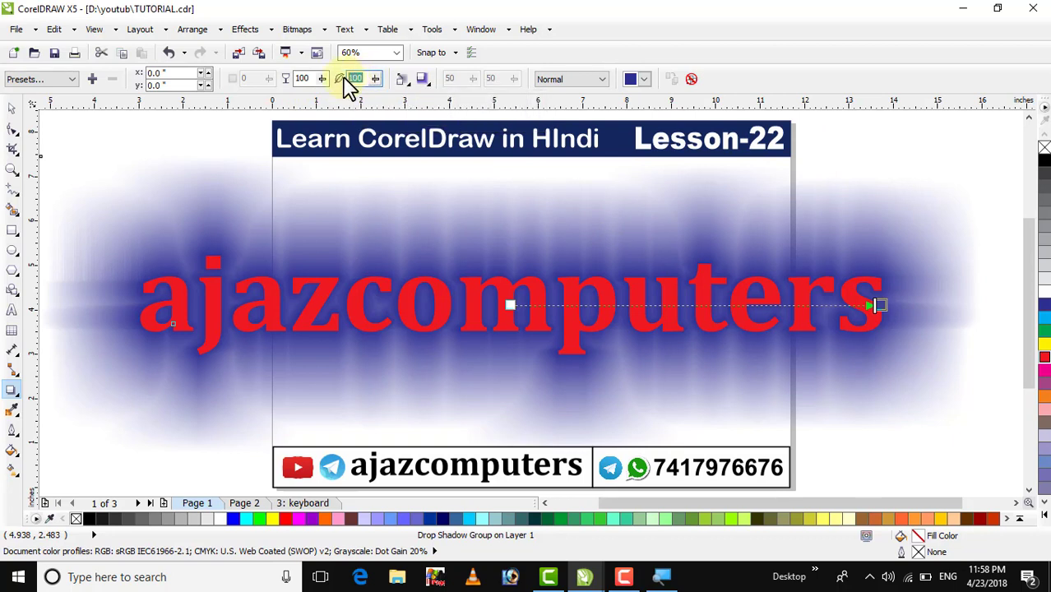
{"action": "type", "text": "5"}
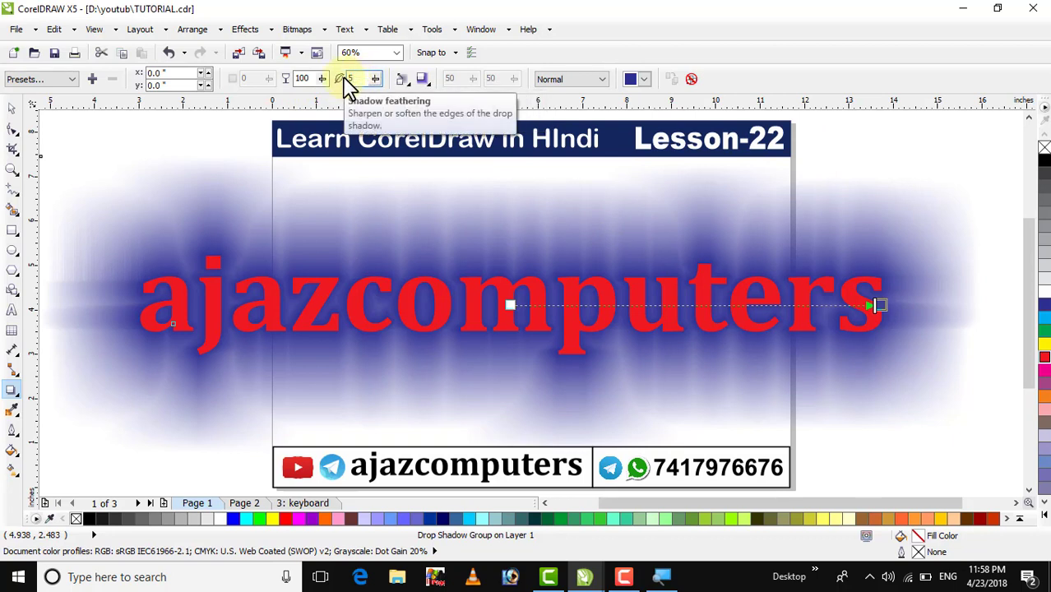
{"action": "key", "text": "Return"}
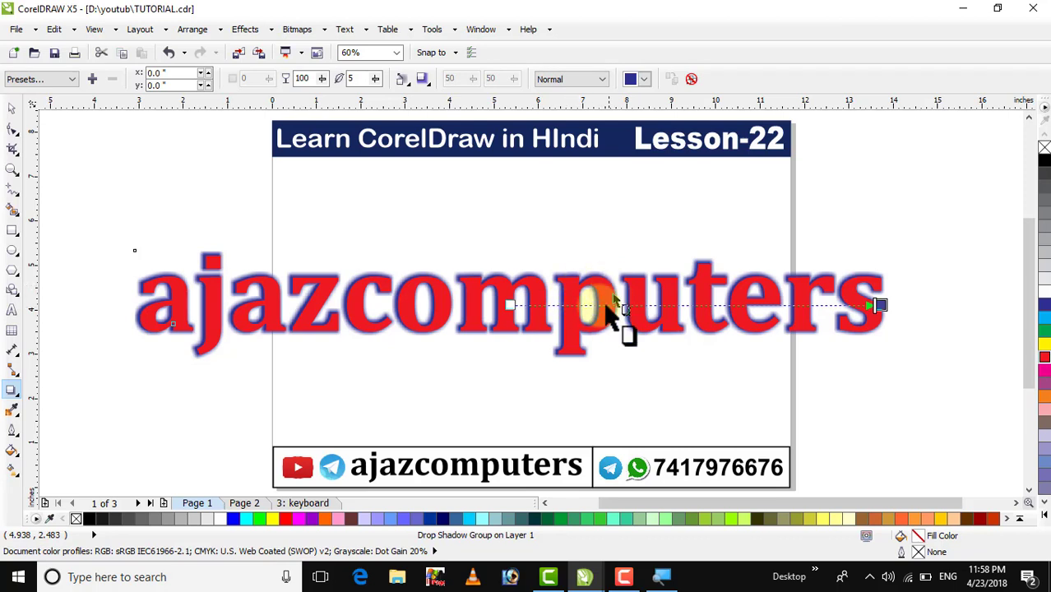
- Select the red lettering without its glow, fill it with white and deselect it
{"action": "left_click", "coordinate": [13, 107]}
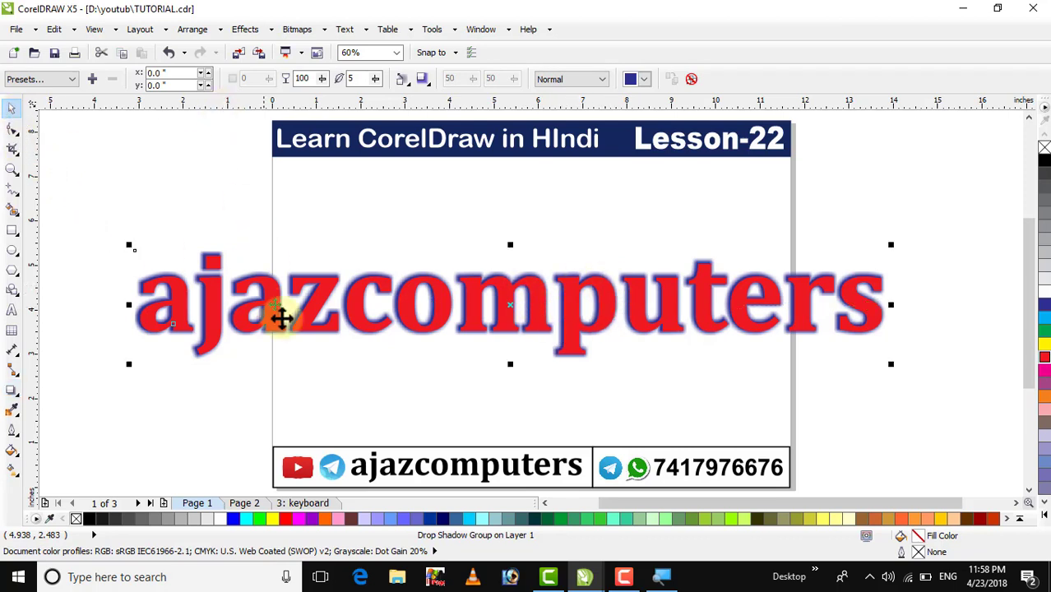
{"action": "left_click", "coordinate": [350, 243]}
{"action": "left_click", "coordinate": [323, 327]}
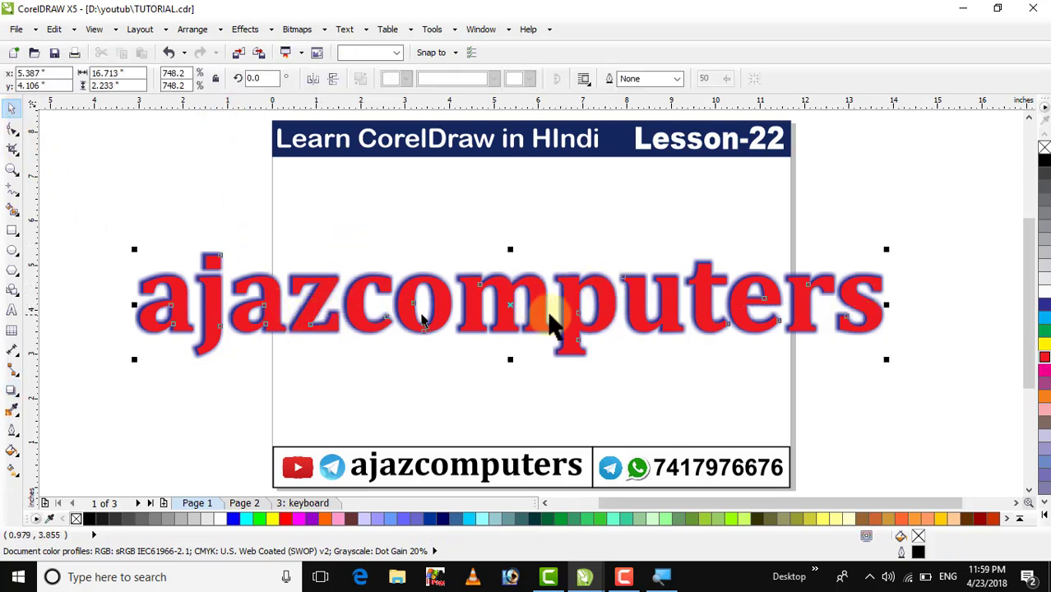
{"action": "left_click", "coordinate": [1045, 292]}
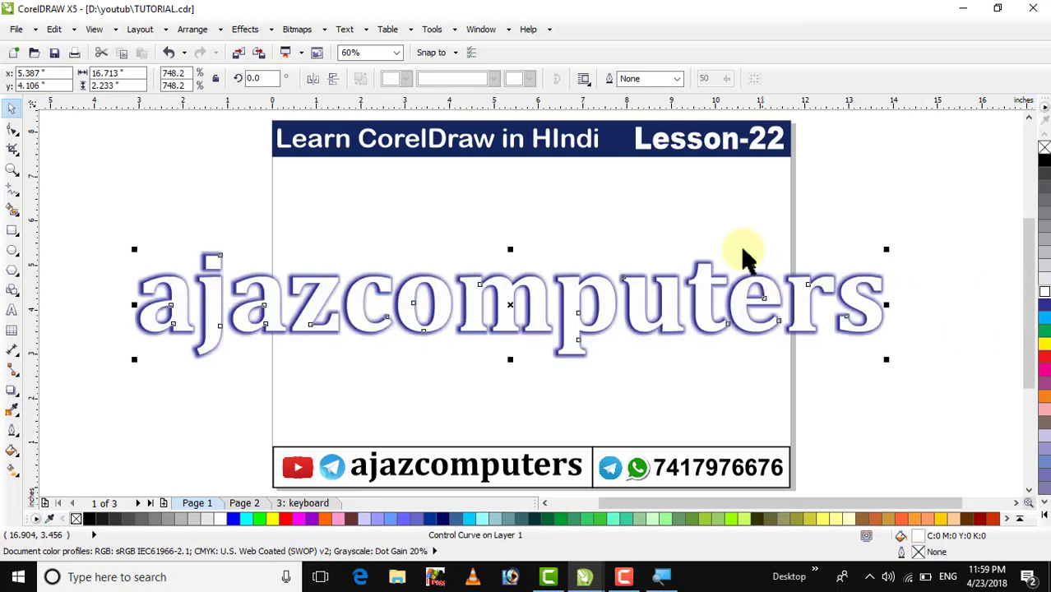
{"action": "left_click", "coordinate": [696, 233]}
- Move the glowing lettering slightly up and right to about 5.44, 4.311 inches and fill it with yellow
{"action": "left_click", "coordinate": [11, 170]}
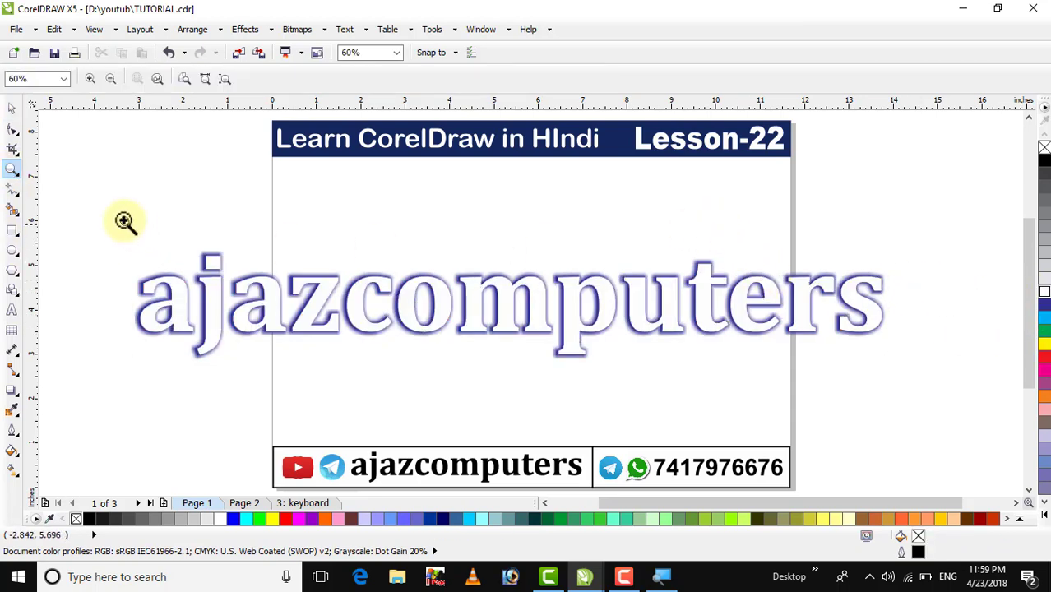
{"action": "left_click_drag", "start_coordinate": [125, 223], "coordinate": [629, 378]}
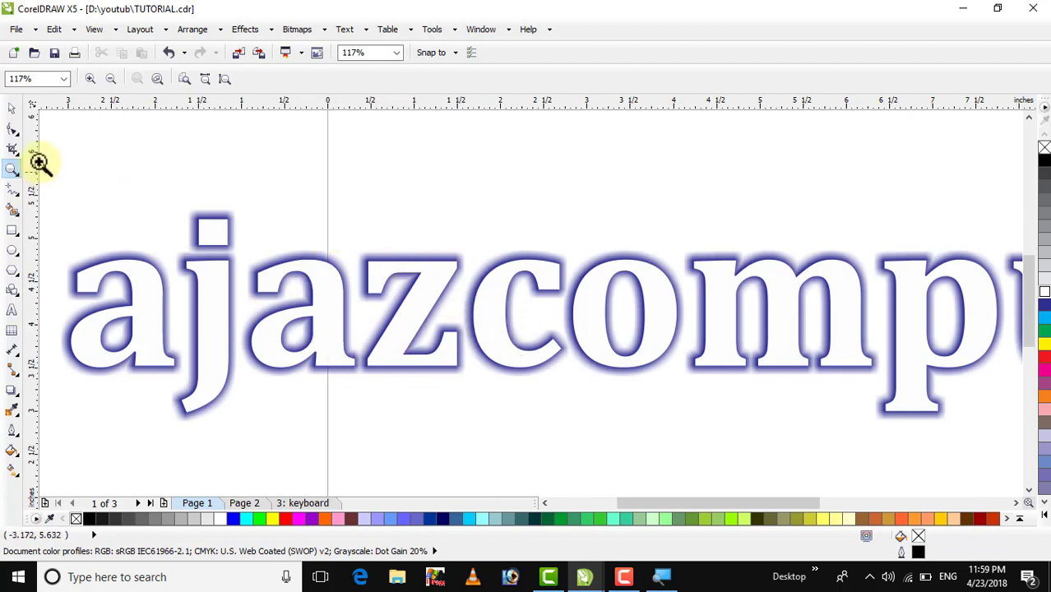
{"action": "left_click", "coordinate": [12, 107]}
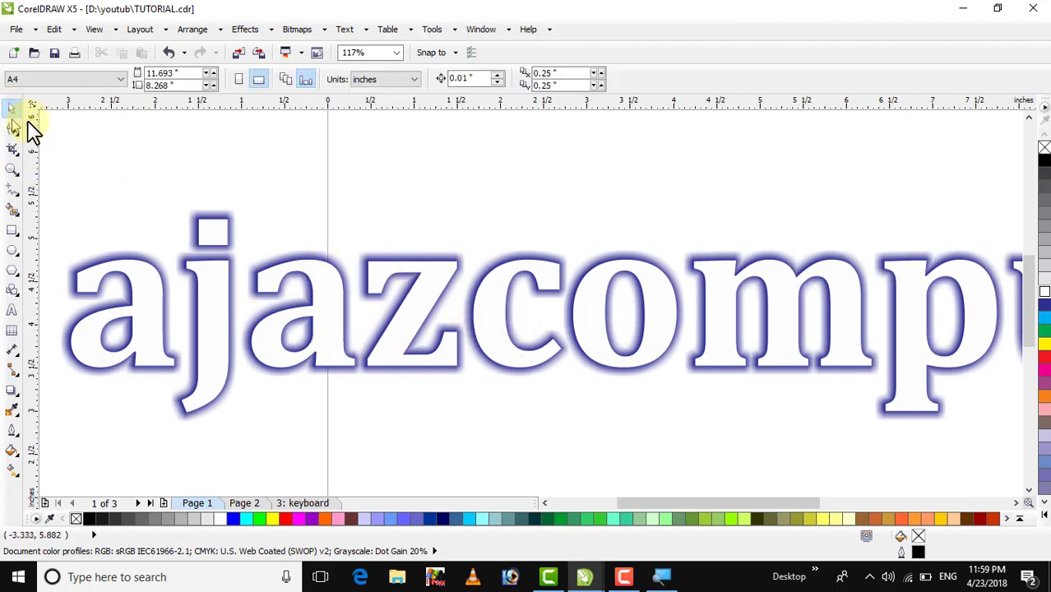
{"action": "left_click", "coordinate": [223, 323]}
{"action": "left_click_drag", "start_coordinate": [224, 323], "coordinate": [228, 304]}
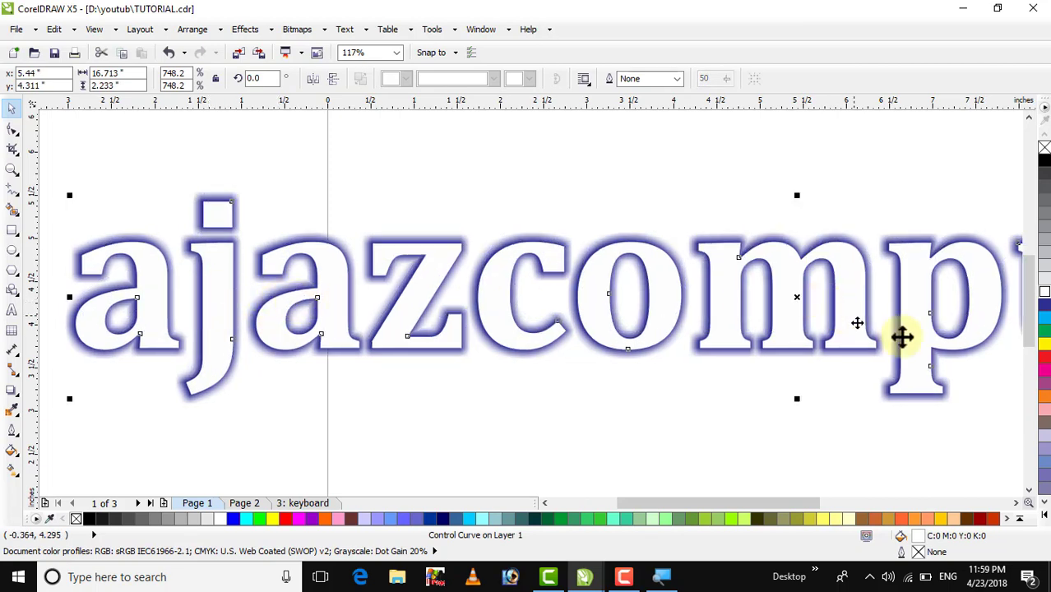
{"action": "left_click", "coordinate": [1045, 345]}
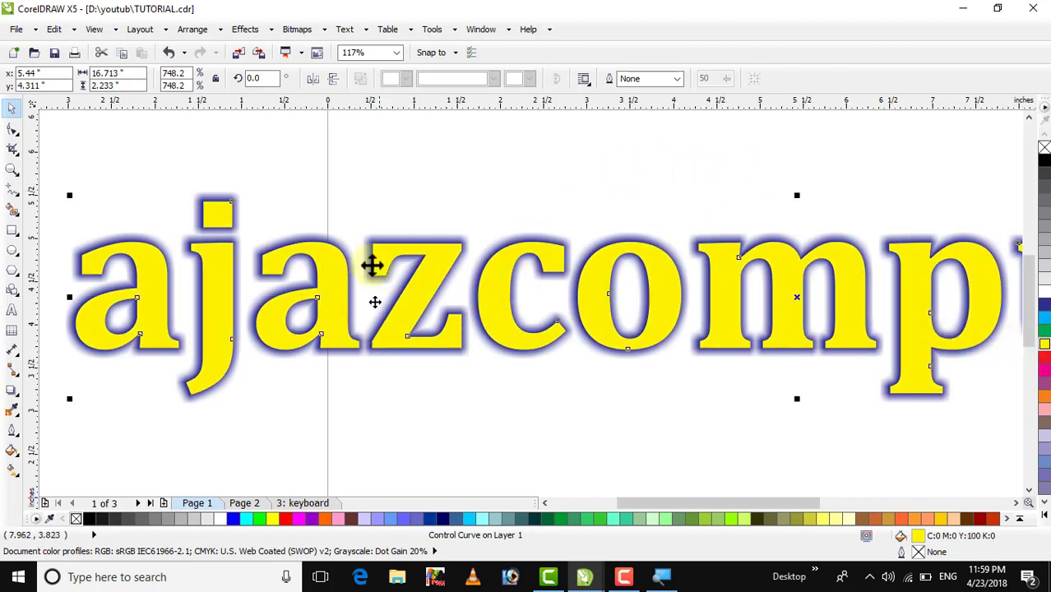
- Switch to the open MOBILE.cdr drawing
{"action": "left_click", "coordinate": [13, 394]}
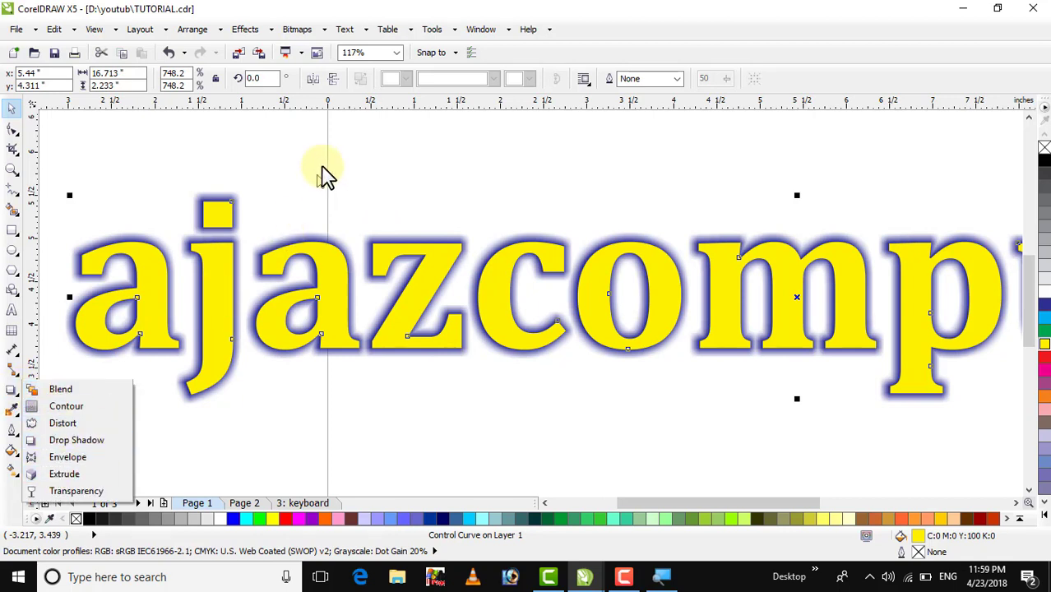
{"action": "left_click", "coordinate": [351, 135]}
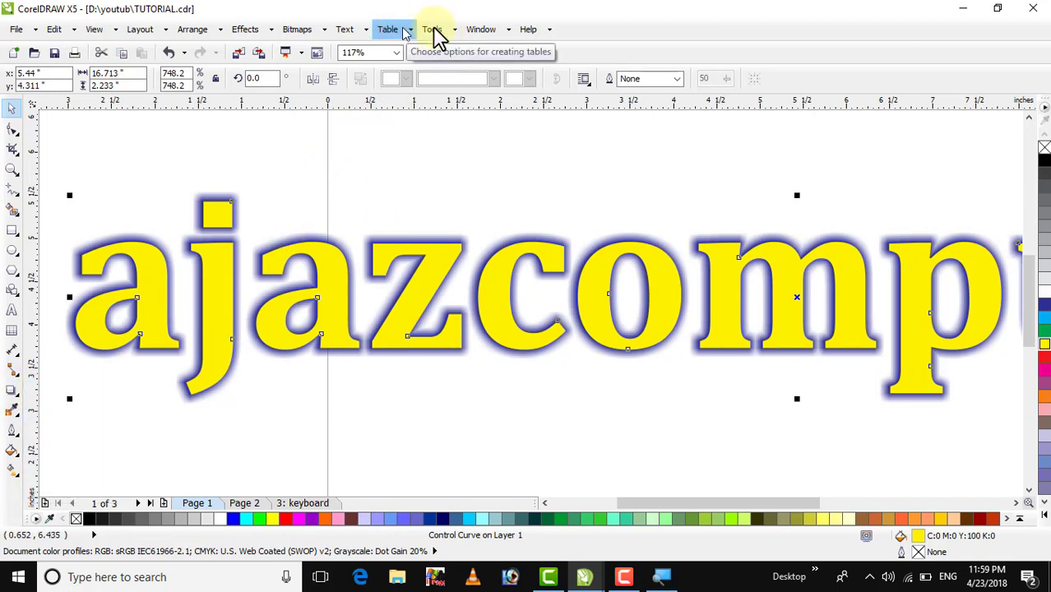
{"action": "left_click", "coordinate": [489, 34]}
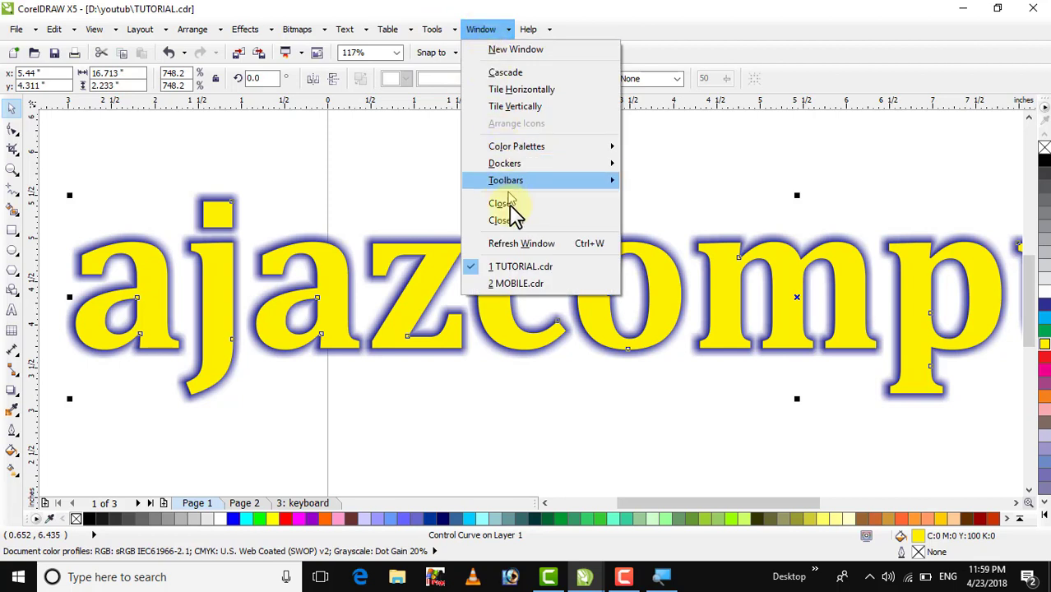
{"action": "left_click", "coordinate": [510, 283]}
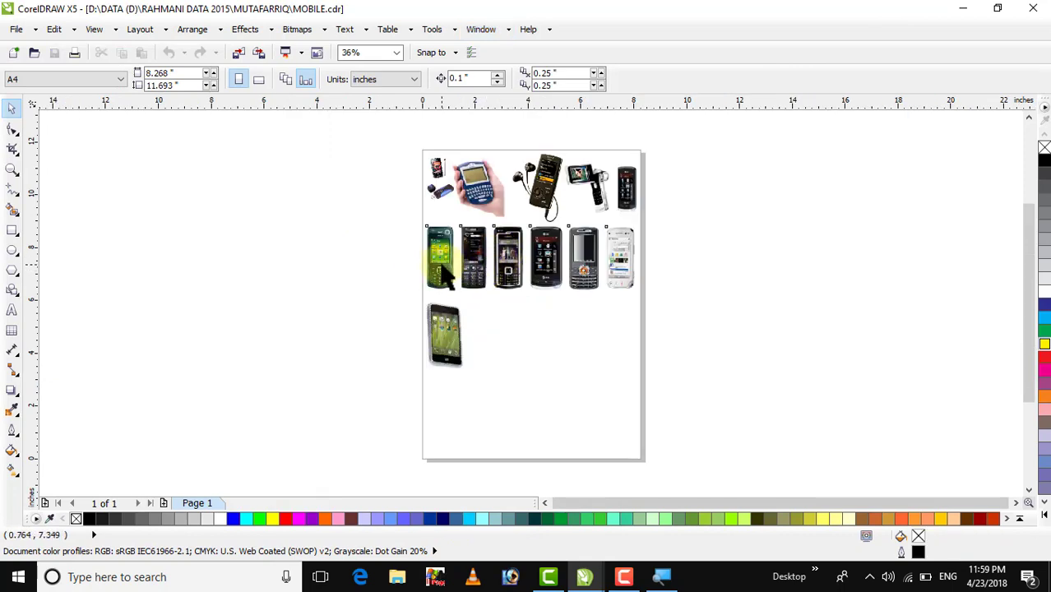
- Ungroup the row of six phones after shifting it off the page, and place the green phone at about 4.946, 5.78 inches
{"action": "left_click_drag", "start_coordinate": [442, 277], "coordinate": [264, 277]}
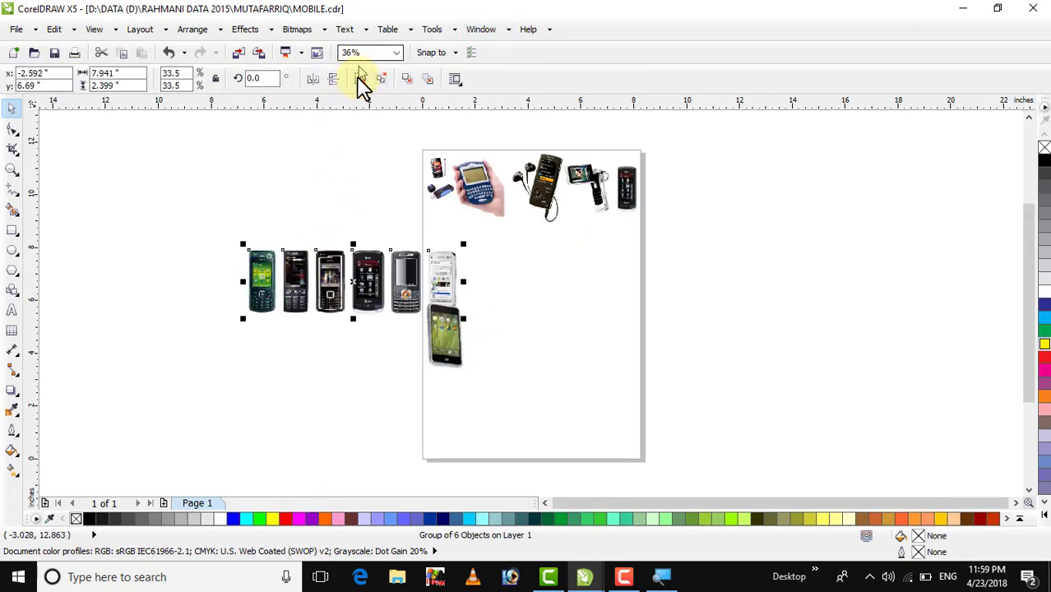
{"action": "left_click", "coordinate": [360, 79]}
{"action": "left_click", "coordinate": [263, 284]}
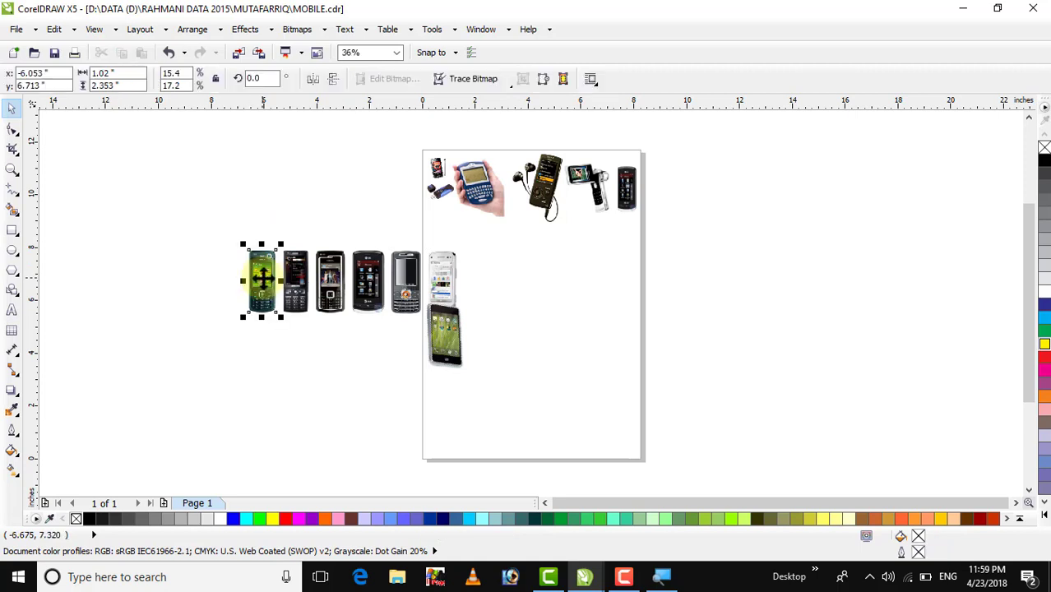
{"action": "left_click_drag", "start_coordinate": [274, 298], "coordinate": [558, 304]}
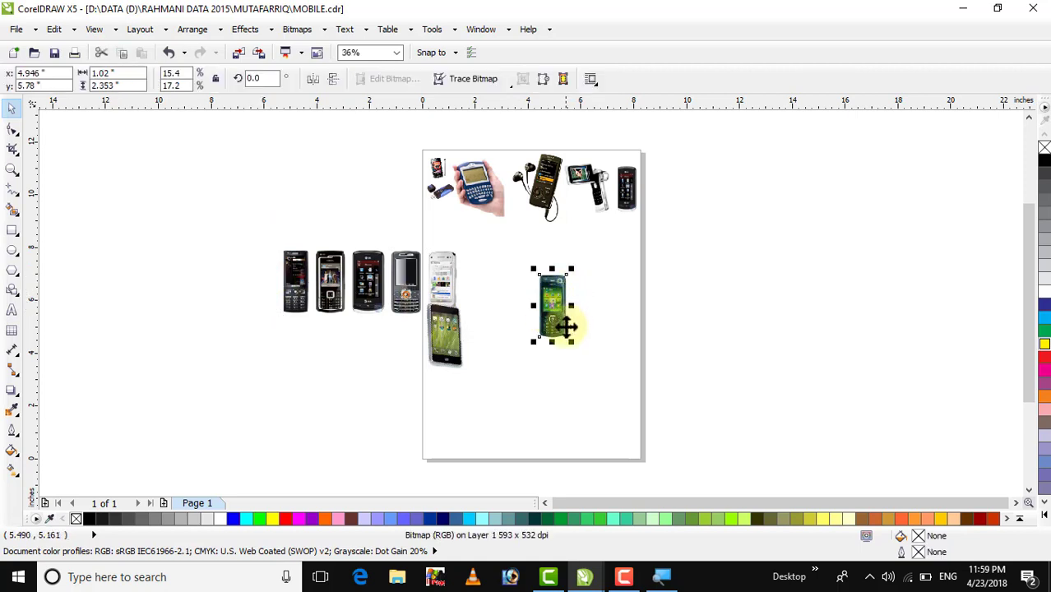
- Cast a perspective drop shadow up and right from the green phone's base at 63°, and move the phone to about 5.85, 5.109 inches
{"action": "left_click", "coordinate": [14, 392]}
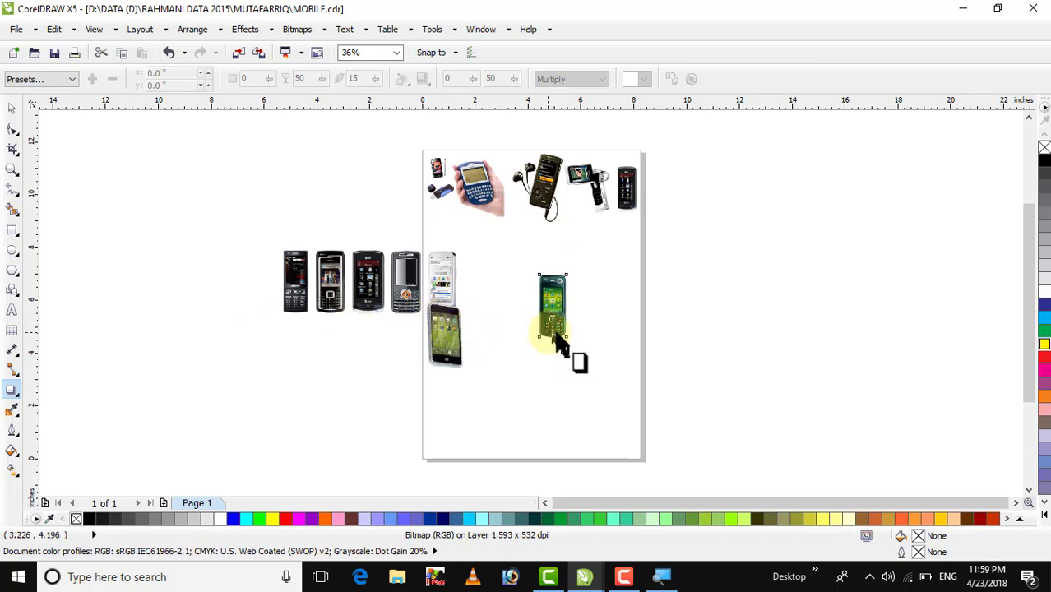
{"action": "left_click_drag", "start_coordinate": [555, 344], "coordinate": [572, 331]}
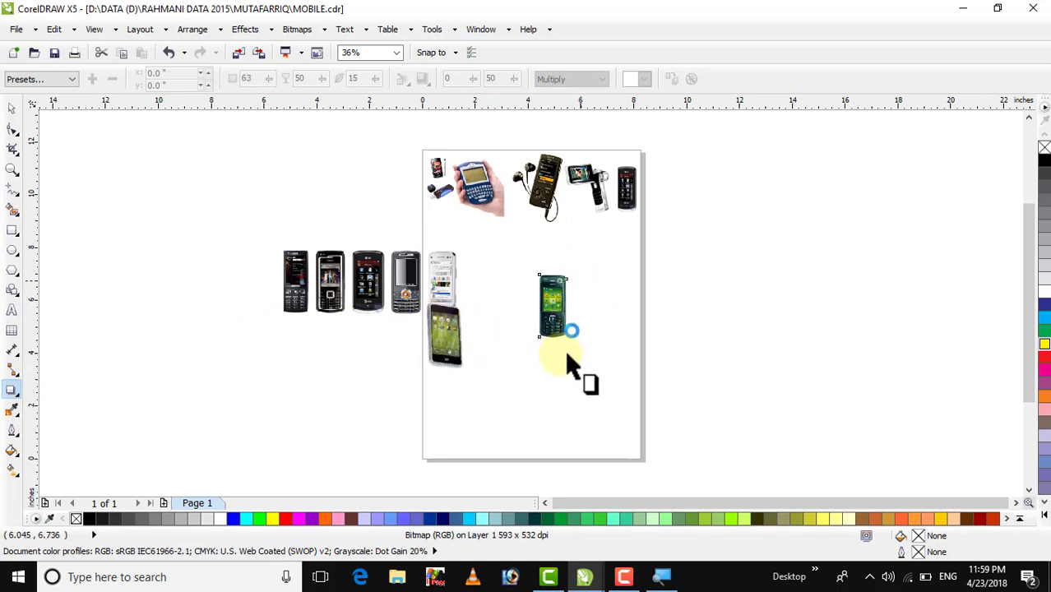
{"action": "left_click", "coordinate": [12, 108]}
{"action": "left_click", "coordinate": [134, 161]}
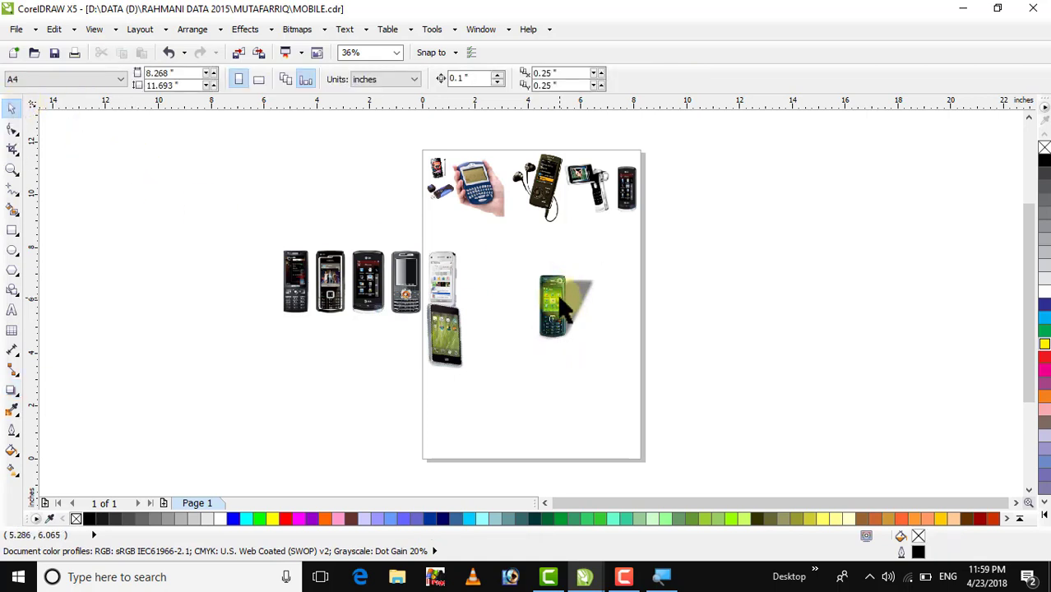
{"action": "left_click_drag", "start_coordinate": [562, 298], "coordinate": [586, 316]}
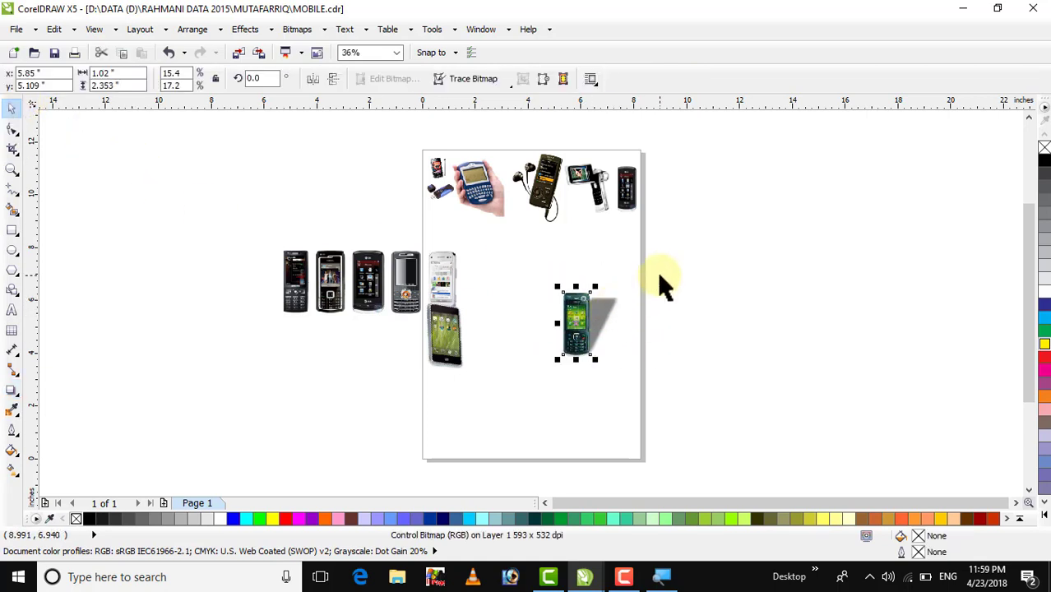
{"action": "left_click", "coordinate": [657, 272]}
- Select the green phone's drop shadow and examine the available shadow colours without changing the current one
{"action": "left_click", "coordinate": [599, 319]}
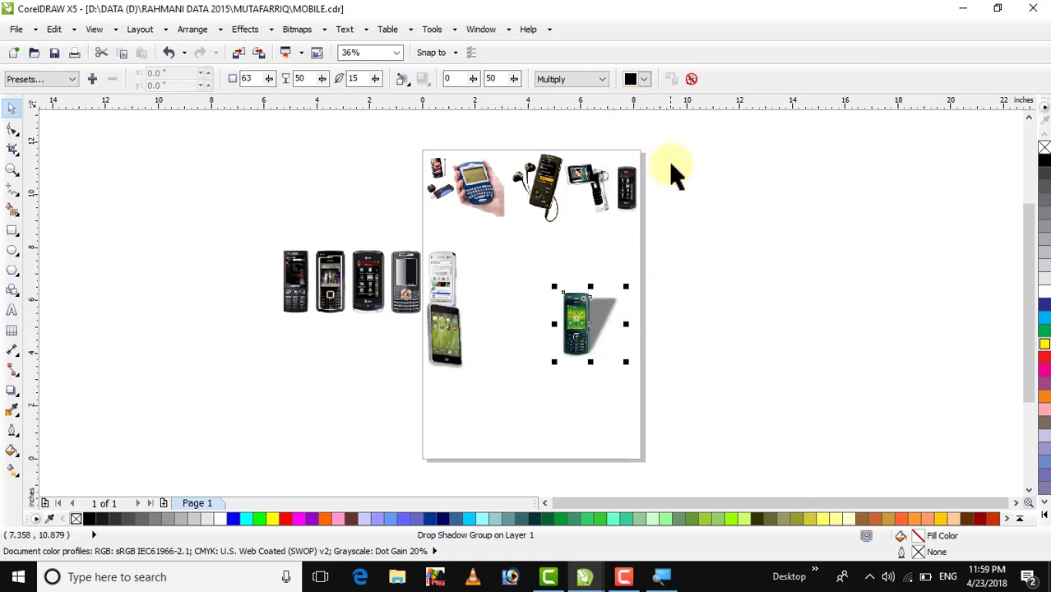
{"action": "left_click", "coordinate": [682, 250]}
{"action": "left_click", "coordinate": [613, 297]}
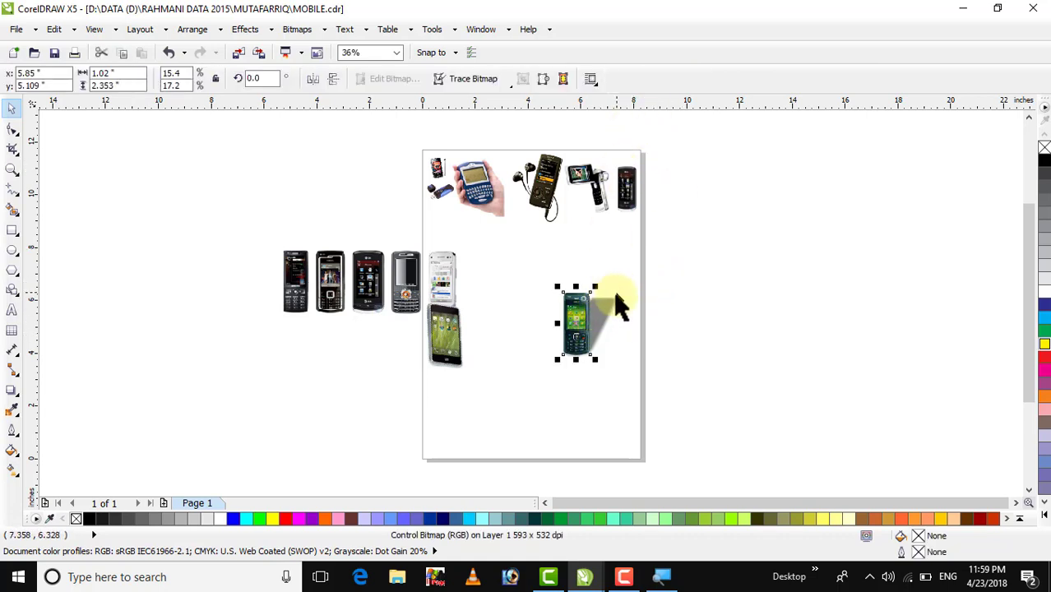
{"action": "left_click", "coordinate": [610, 313]}
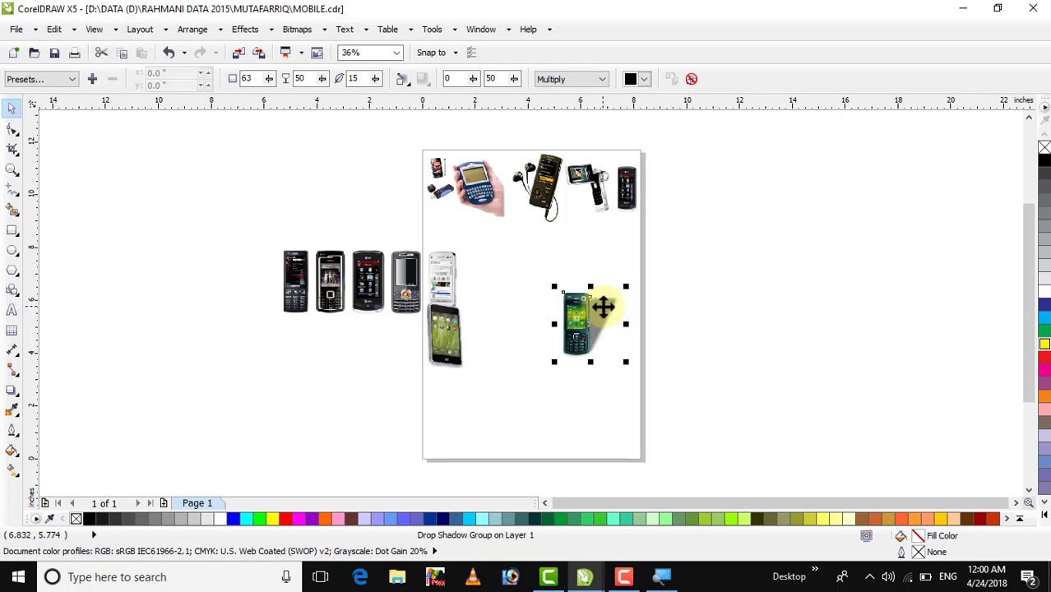
{"action": "left_click", "coordinate": [644, 79]}
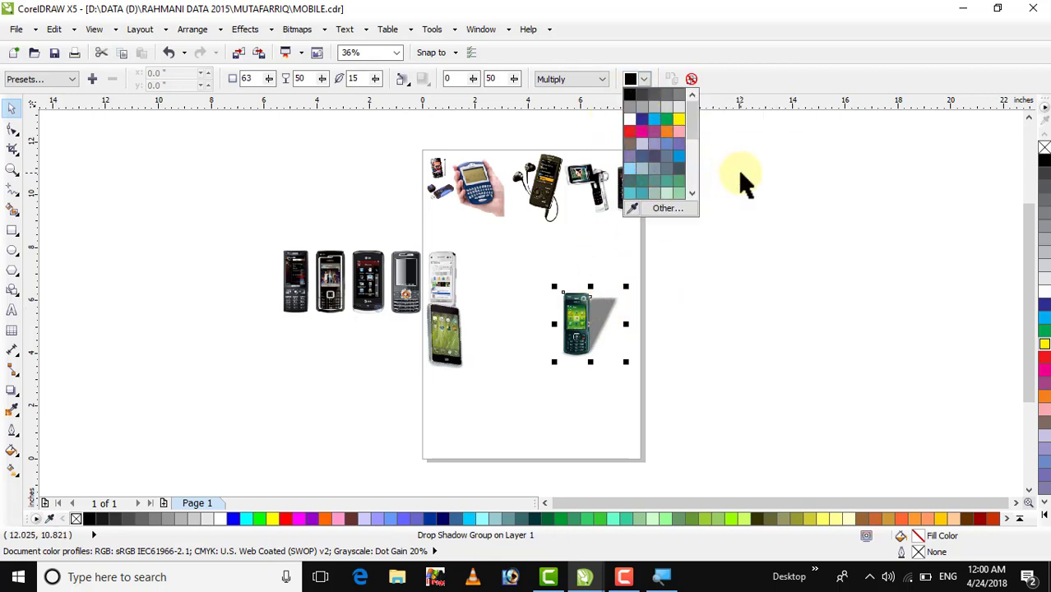
{"action": "left_click", "coordinate": [394, 152]}
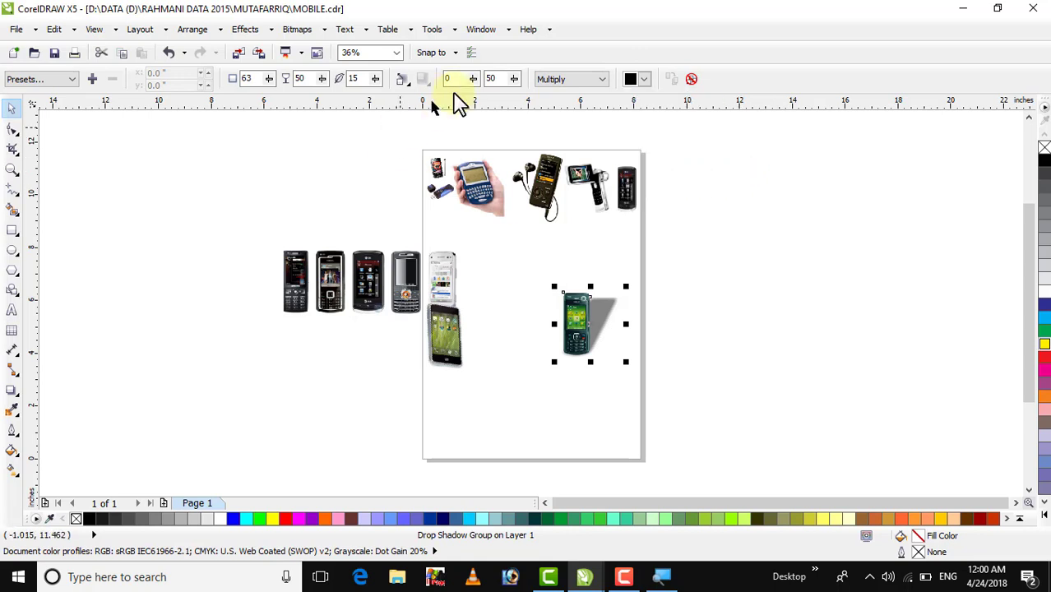
- Select the green phone's drop shadow and break the drop shadow group apart into separate objects
{"action": "left_click", "coordinate": [639, 312]}
{"action": "left_click", "coordinate": [582, 324]}
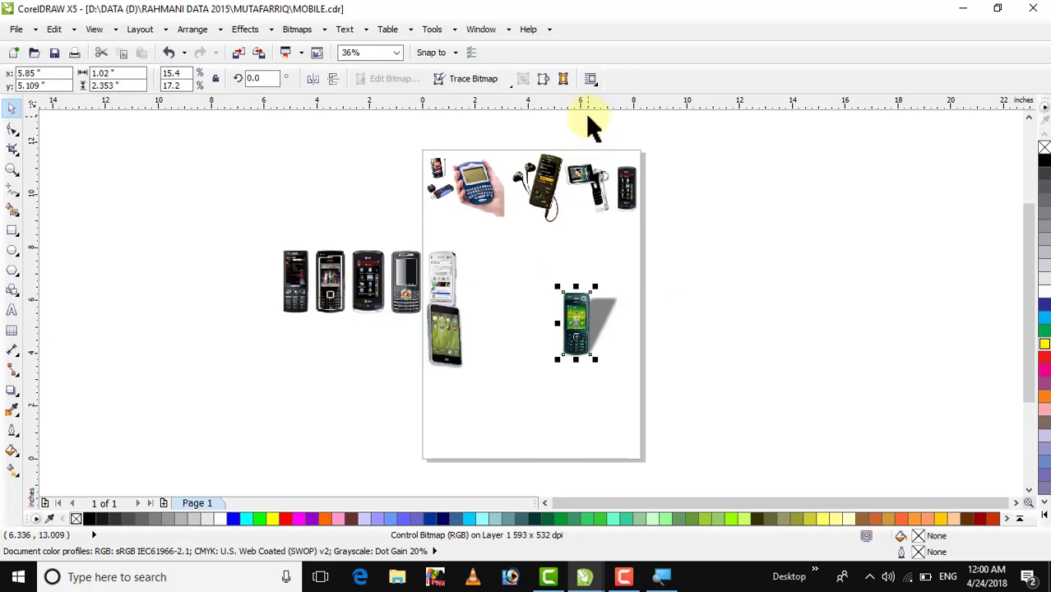
{"action": "left_click", "coordinate": [604, 317]}
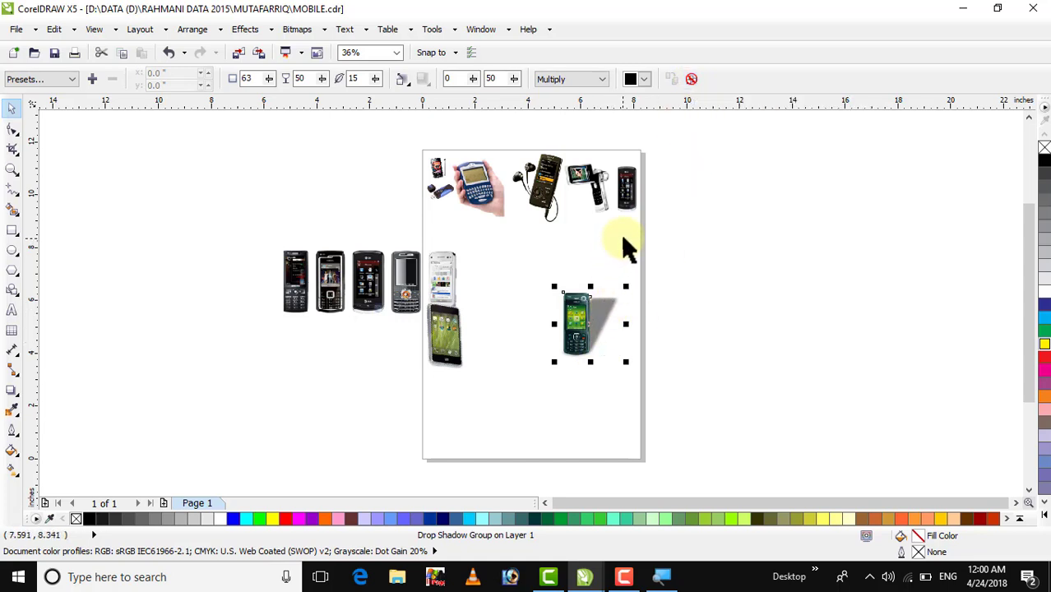
{"action": "left_click", "coordinate": [677, 245]}
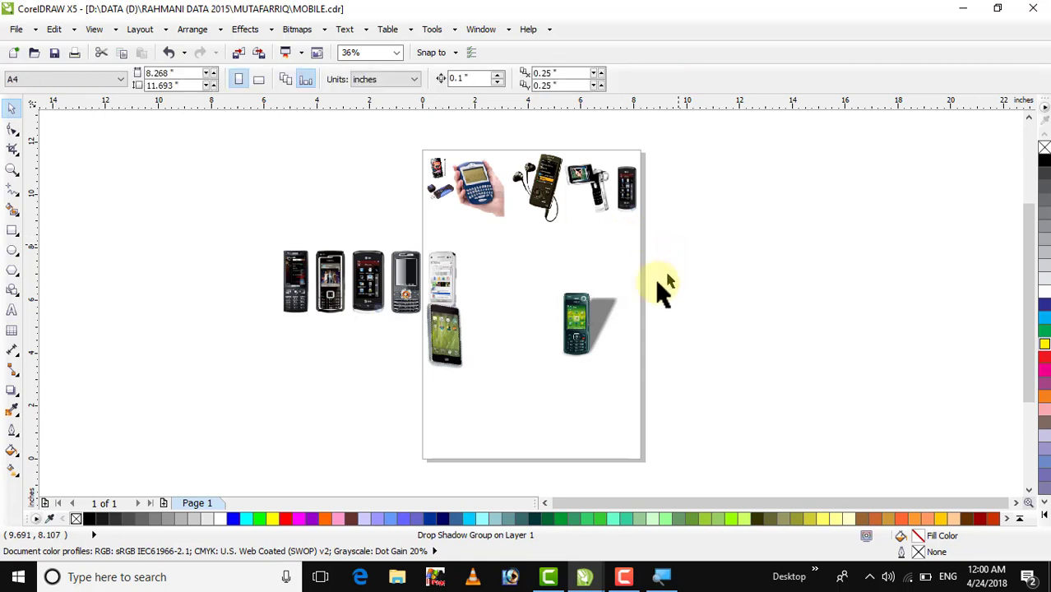
{"action": "left_click", "coordinate": [602, 320]}
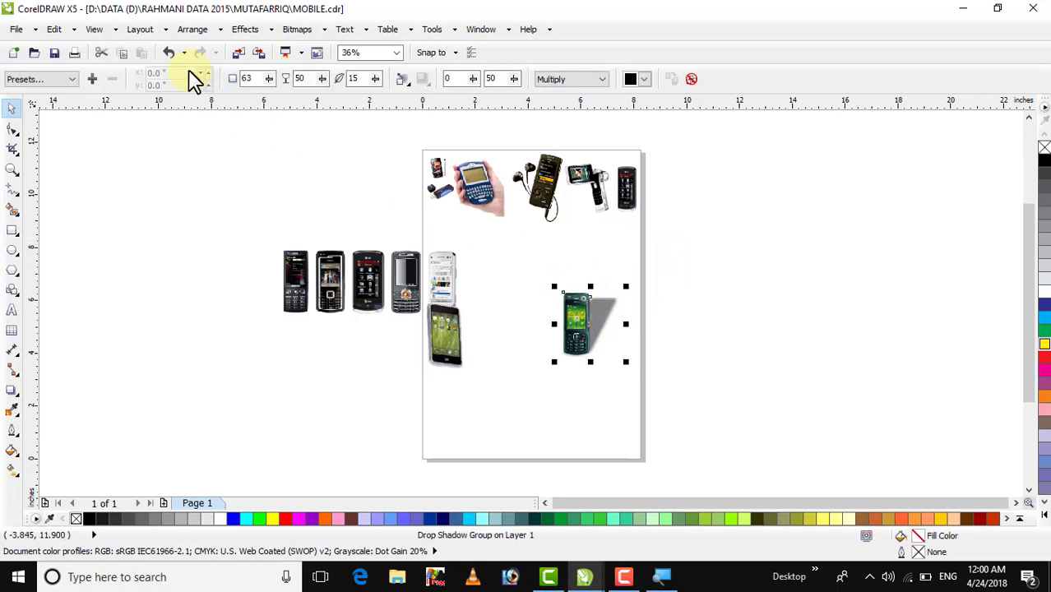
{"action": "left_click", "coordinate": [187, 27]}
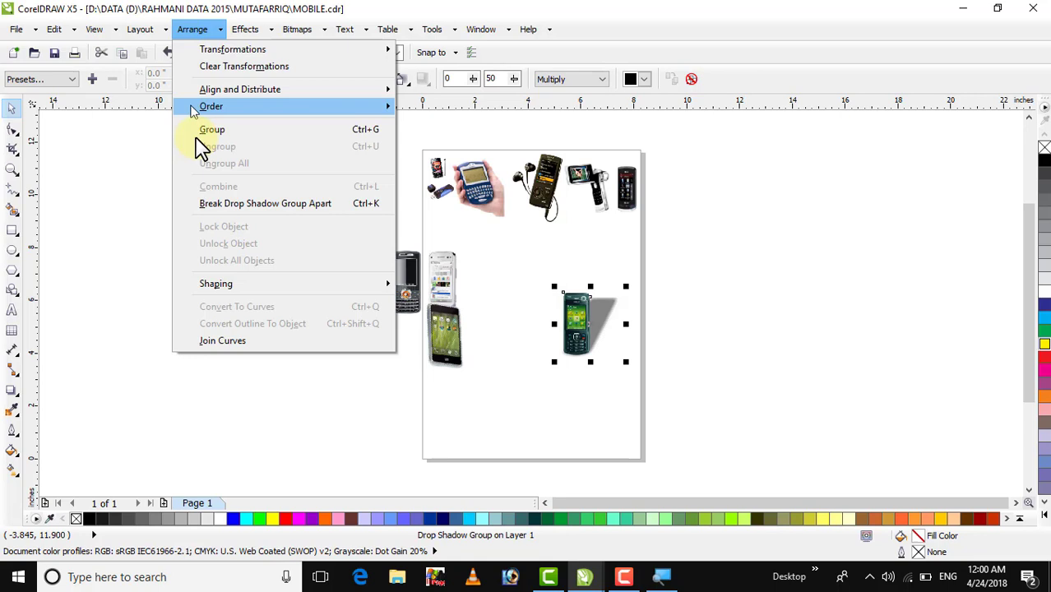
{"action": "left_click", "coordinate": [219, 208]}
{"action": "key", "text": "Escape"}
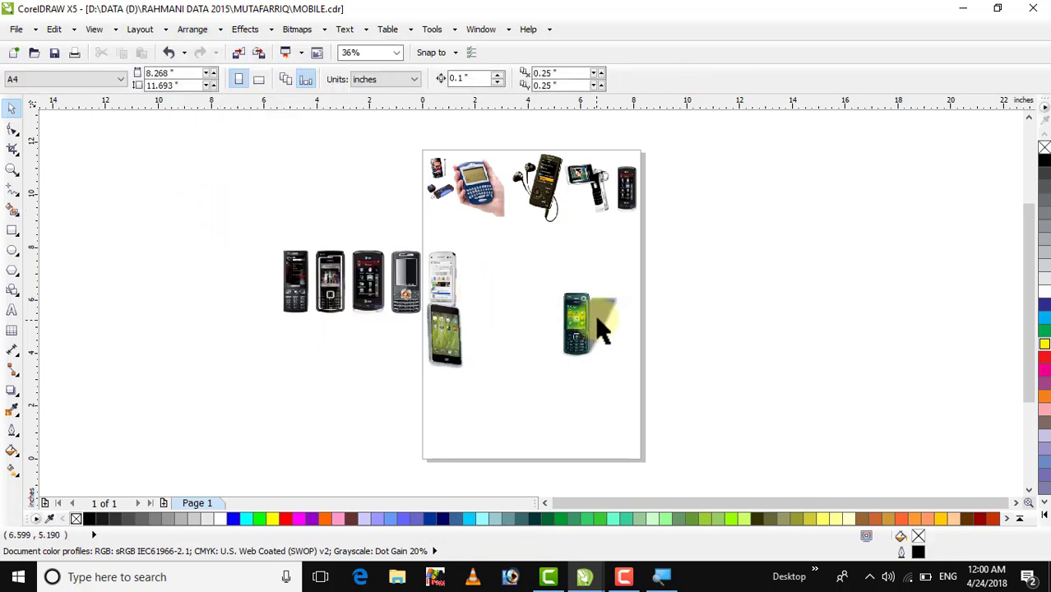
- Move the separated grey shadow away from the green phone to about 9.361, 4.765 inches, and undo the move
{"action": "left_click_drag", "start_coordinate": [615, 312], "coordinate": [670, 325]}
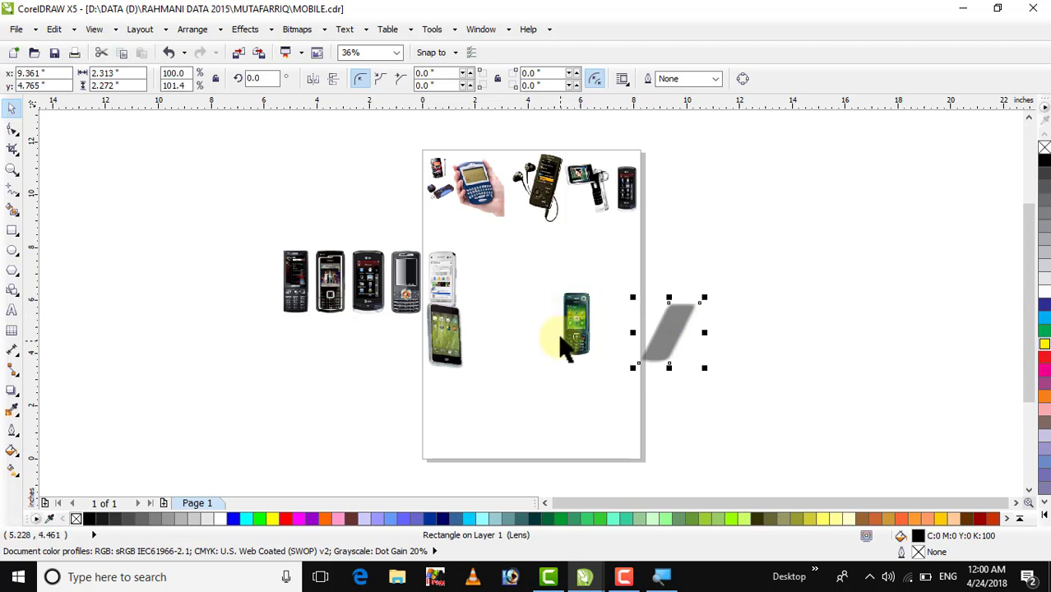
{"action": "key", "text": "ctrl+z"}
{"action": "left_click", "coordinate": [663, 287]}
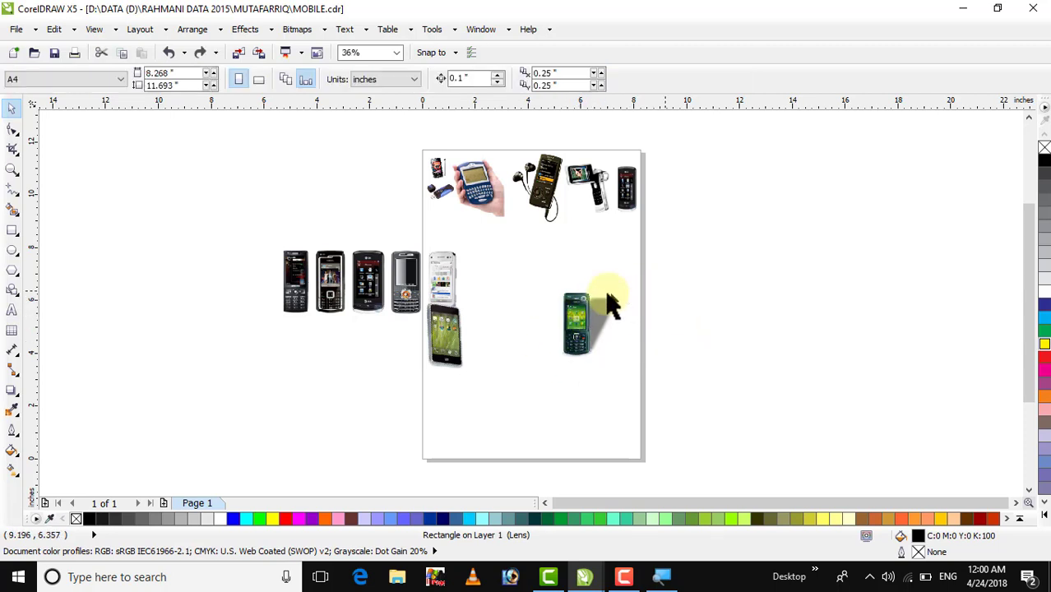
- Switch to the open TUTORIAL.cdr drawing and clear the selection on Page 1
{"action": "left_click", "coordinate": [470, 33]}
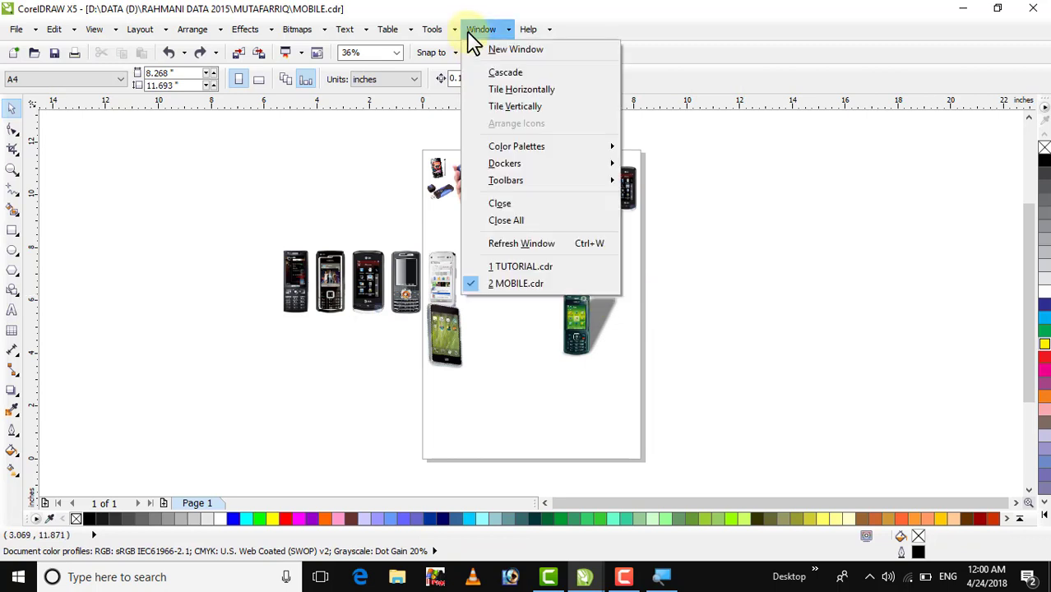
{"action": "left_click", "coordinate": [511, 268]}
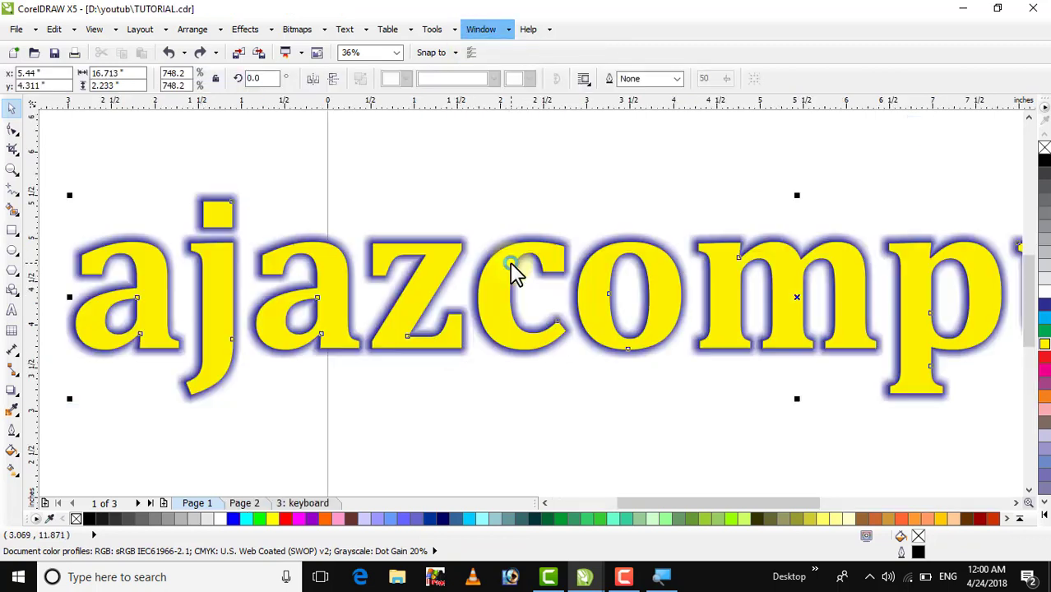
{"action": "left_click", "coordinate": [491, 220]}
{"action": "key", "text": "shift+F4"}
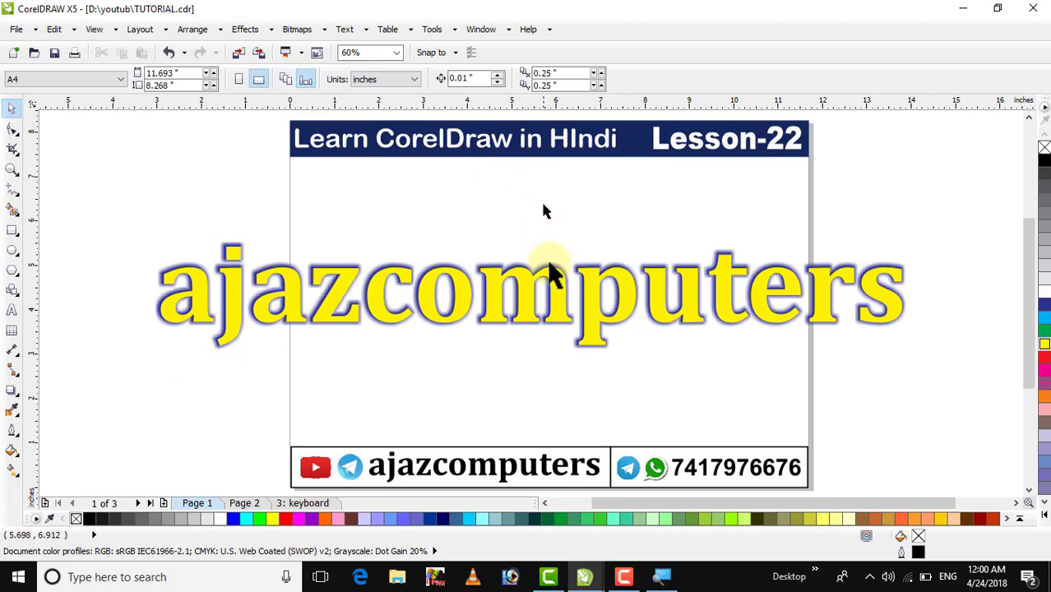
{"action": "left_click", "coordinate": [550, 281]}
{"action": "left_click", "coordinate": [518, 218]}
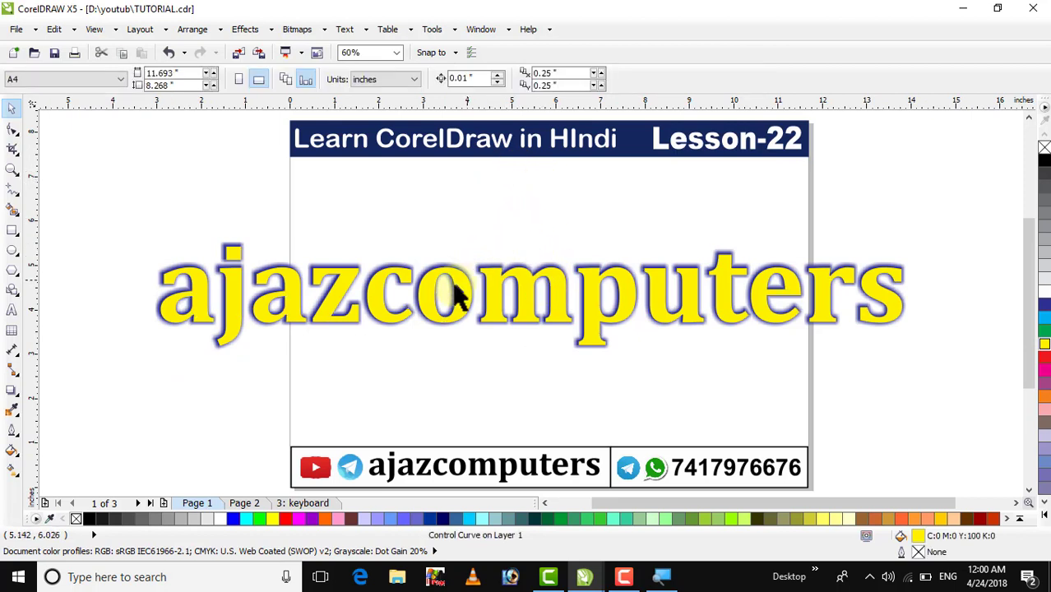
- Set the shadow opacity of the large yellow lettering to 94 and break its drop shadow group apart
{"action": "left_click", "coordinate": [461, 292]}
{"action": "left_click", "coordinate": [12, 390]}
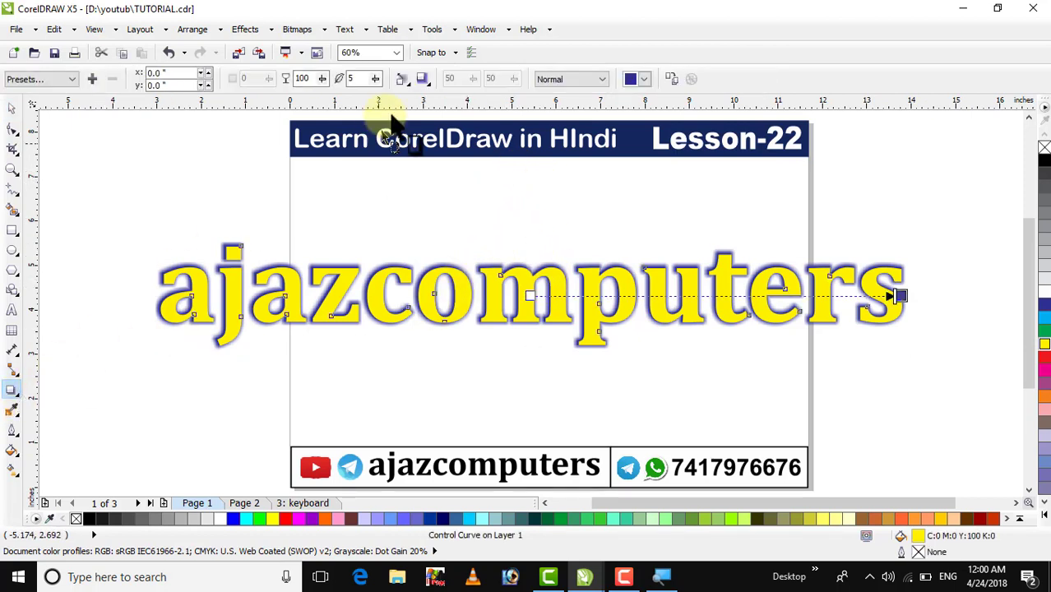
{"action": "left_click", "coordinate": [191, 30]}
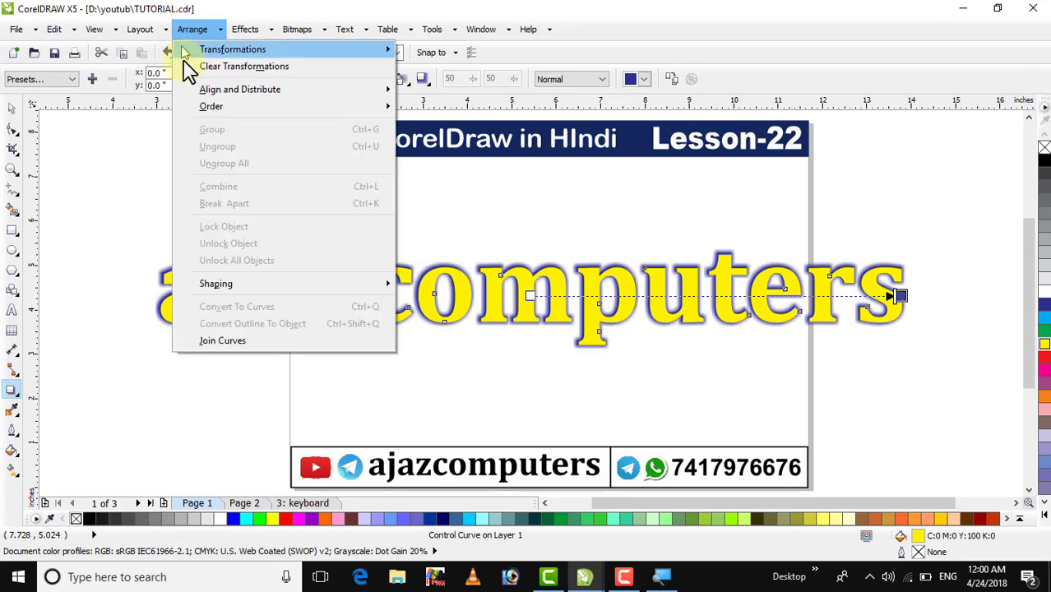
{"action": "left_click", "coordinate": [155, 161]}
{"action": "left_click", "coordinate": [897, 275]}
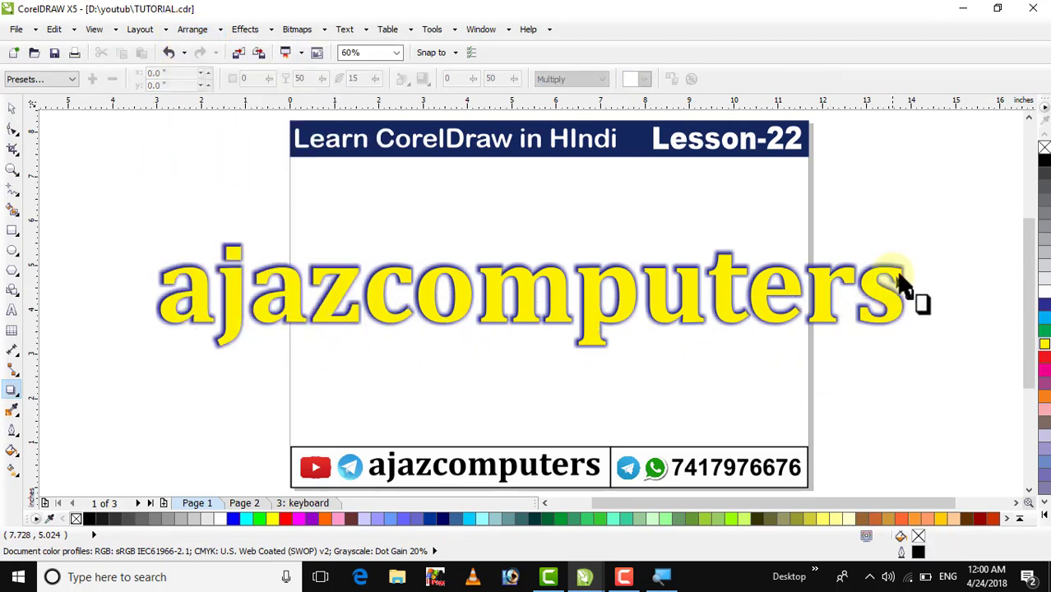
{"action": "left_click", "coordinate": [894, 269]}
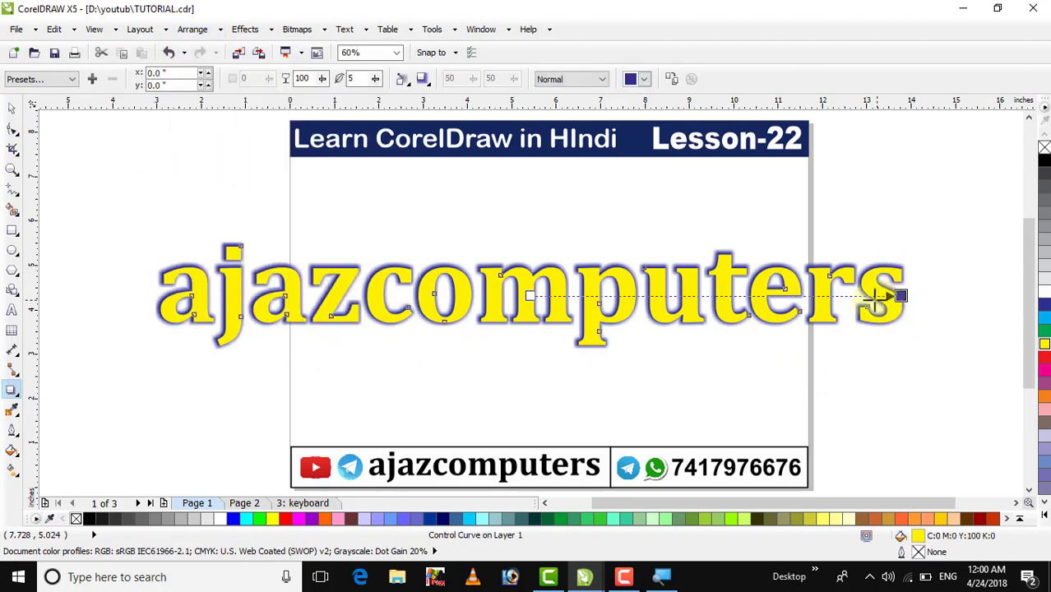
{"action": "left_click_drag", "start_coordinate": [875, 298], "coordinate": [874, 300]}
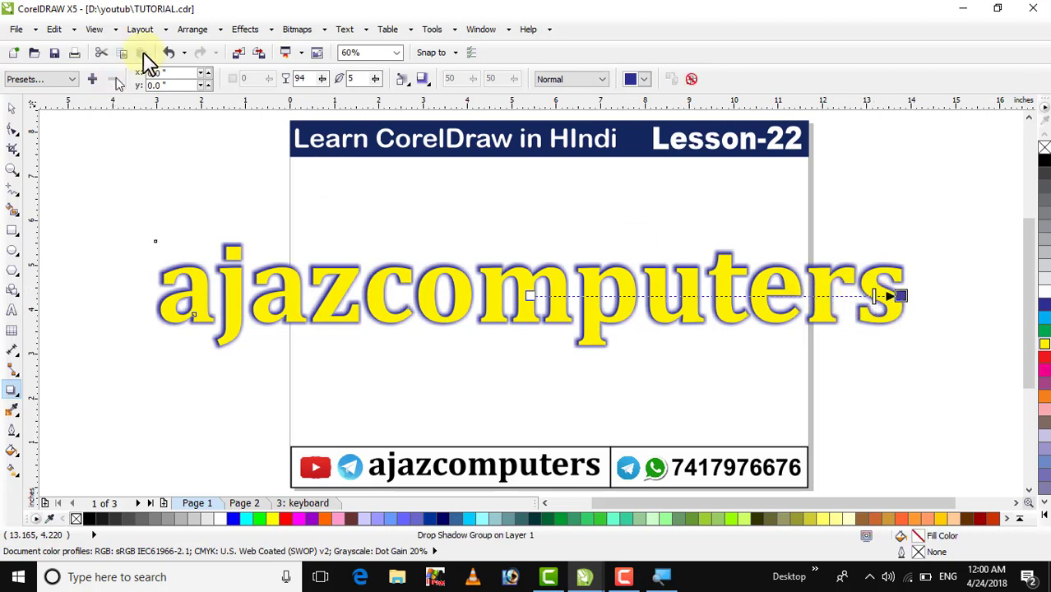
{"action": "left_click", "coordinate": [192, 30]}
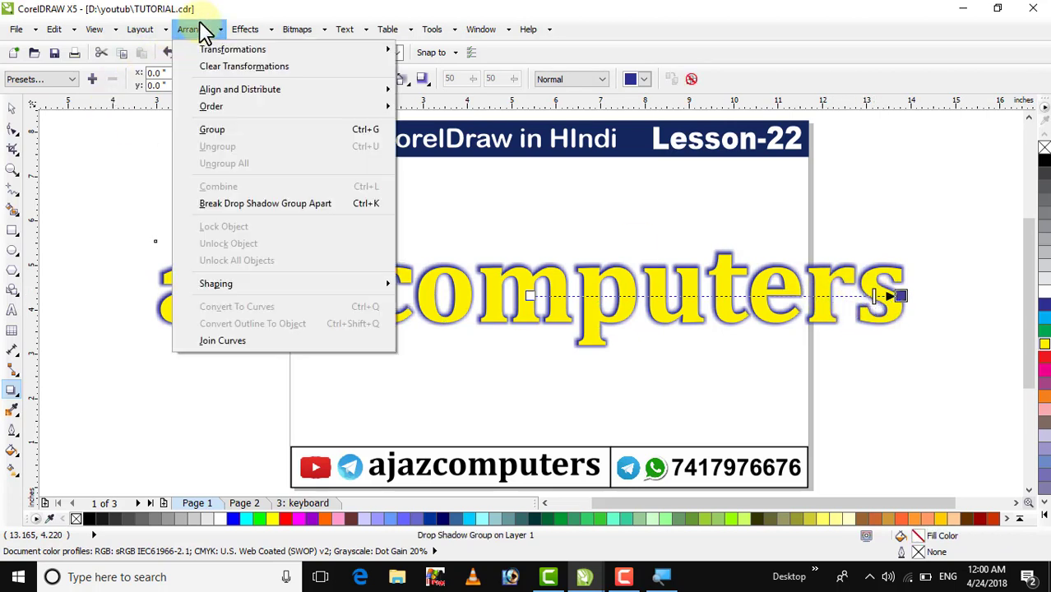
{"action": "left_click", "coordinate": [217, 203]}
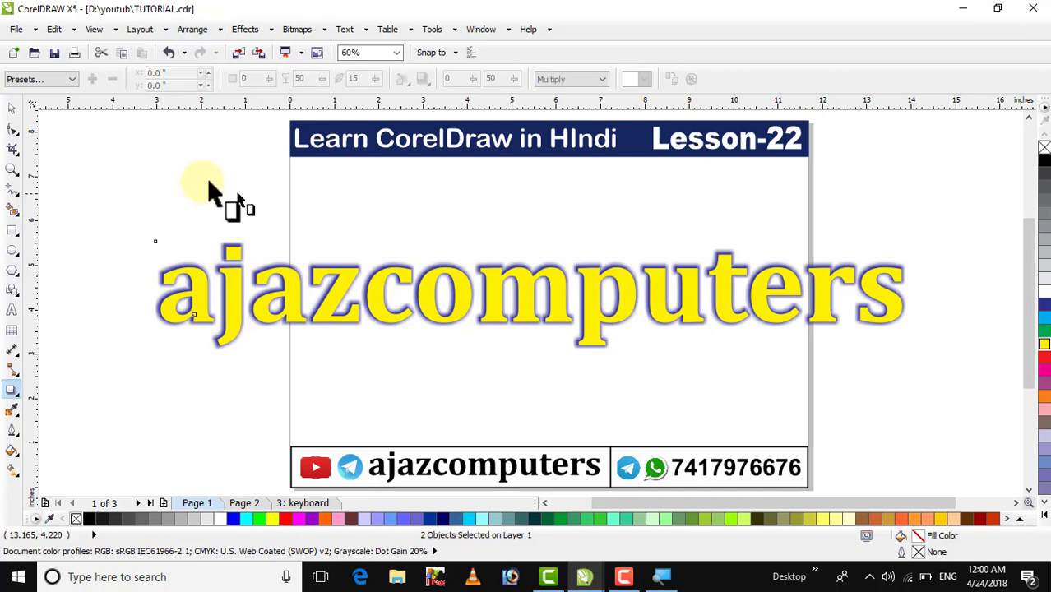
- Move the yellow lettering down and its blue shadow up to about 5.406, 5.006 inches, and undo both moves
{"action": "left_click", "coordinate": [316, 321]}
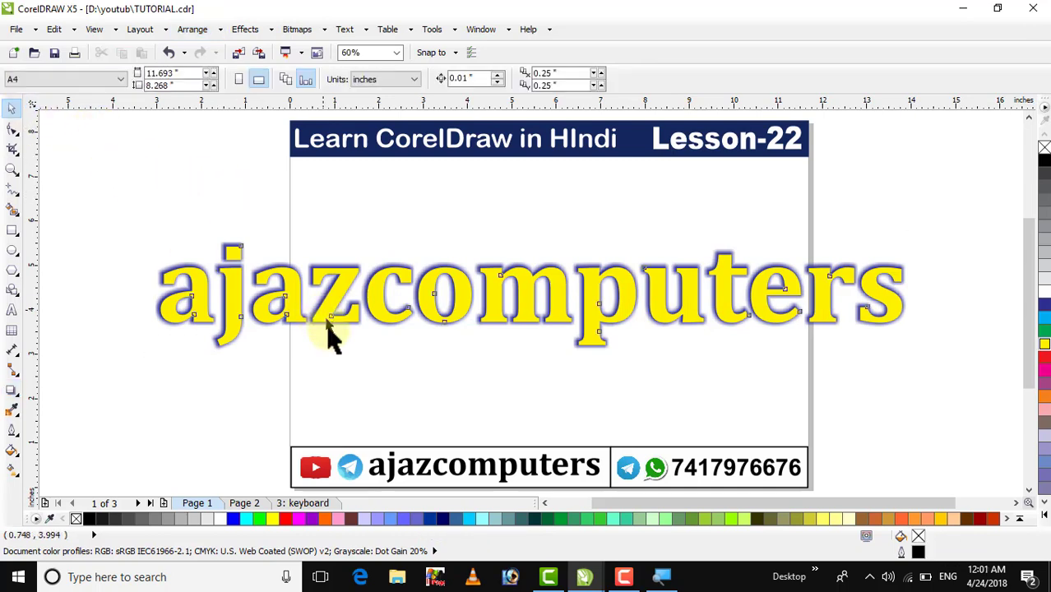
{"action": "left_click_drag", "start_coordinate": [329, 311], "coordinate": [339, 366]}
{"action": "left_click_drag", "start_coordinate": [388, 305], "coordinate": [383, 276]}
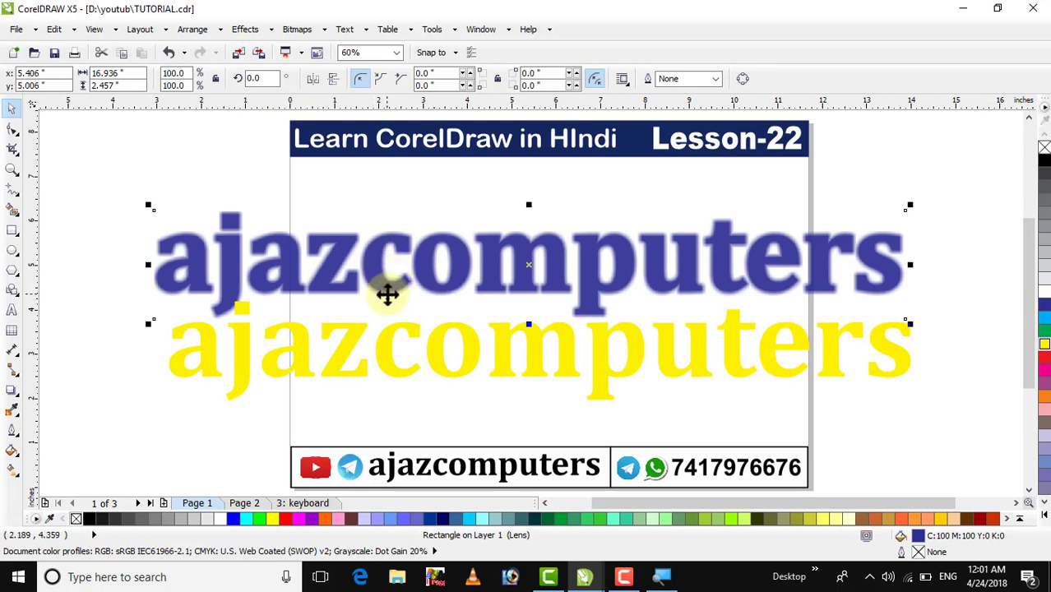
{"action": "key", "text": "ctrl+z"}
{"action": "key", "text": "ctrl+z"}
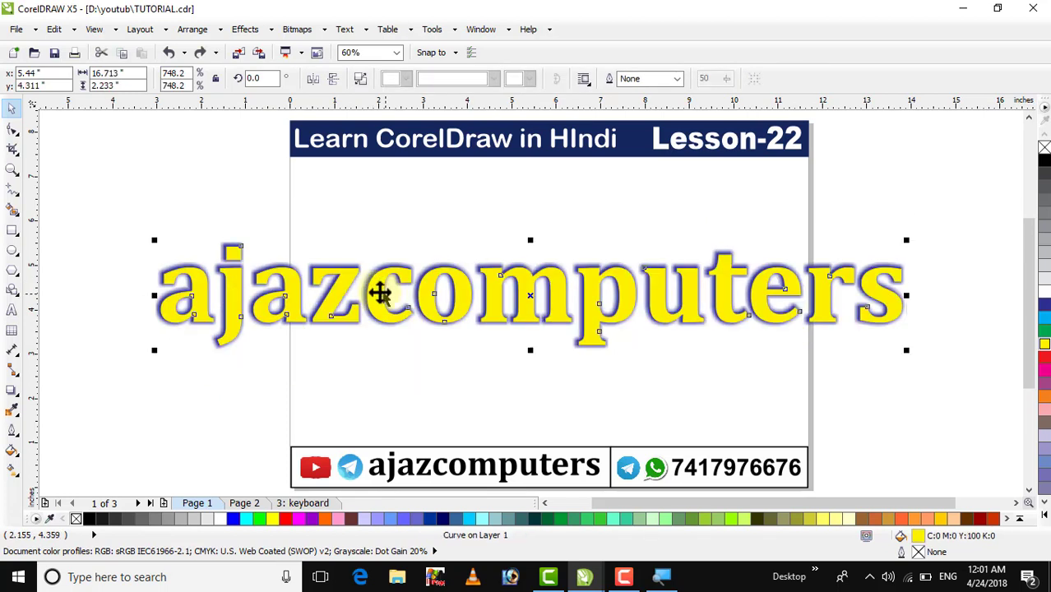
- Delete the large yellow "ajazcomputers" lettering together with its blue shadow
{"action": "left_click", "coordinate": [385, 205]}
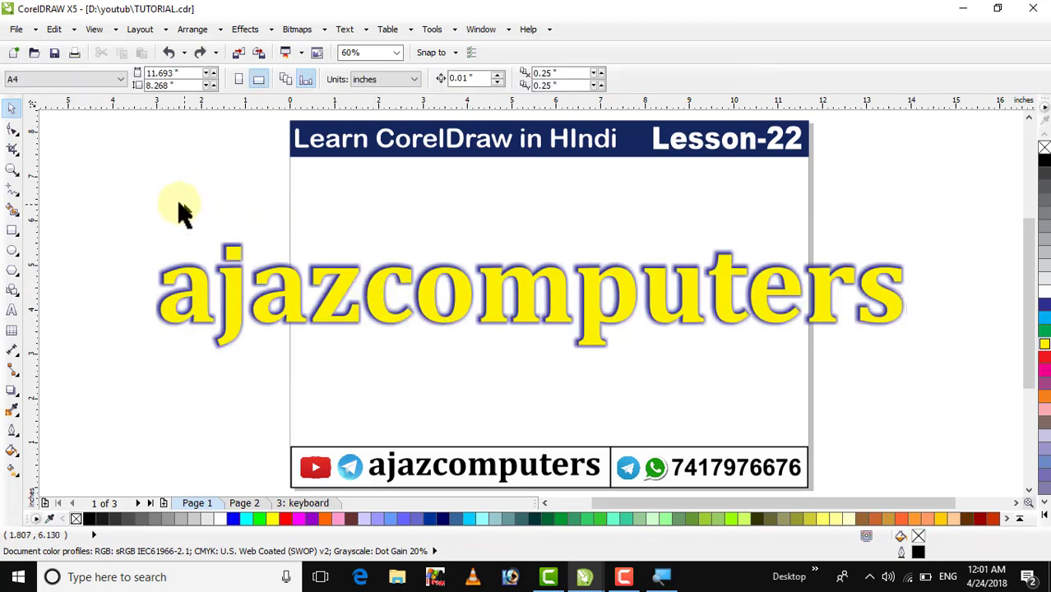
{"action": "left_click_drag", "start_coordinate": [120, 202], "coordinate": [972, 370]}
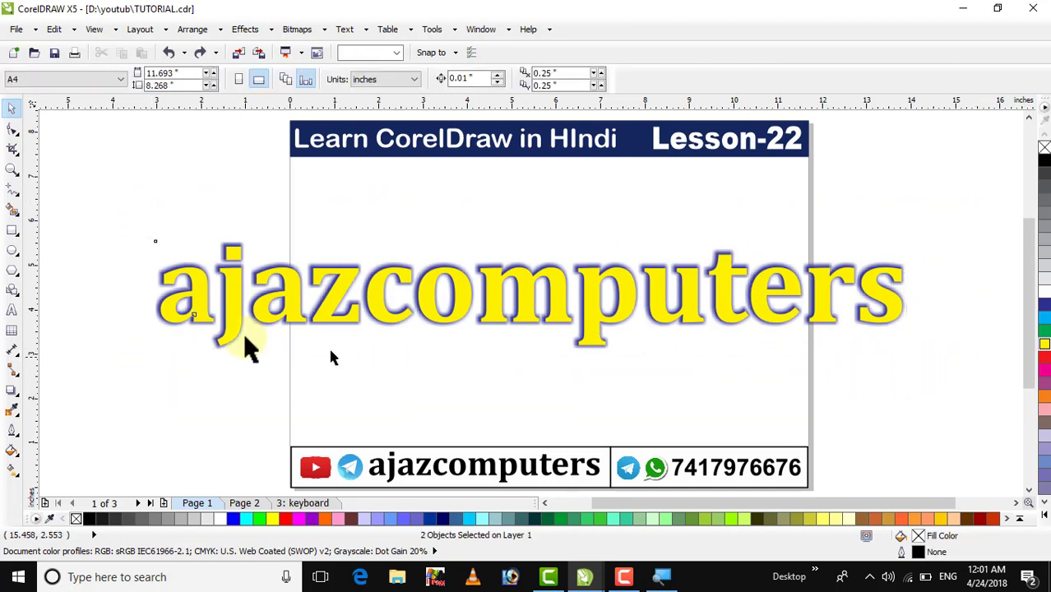
{"action": "key", "text": "Delete"}
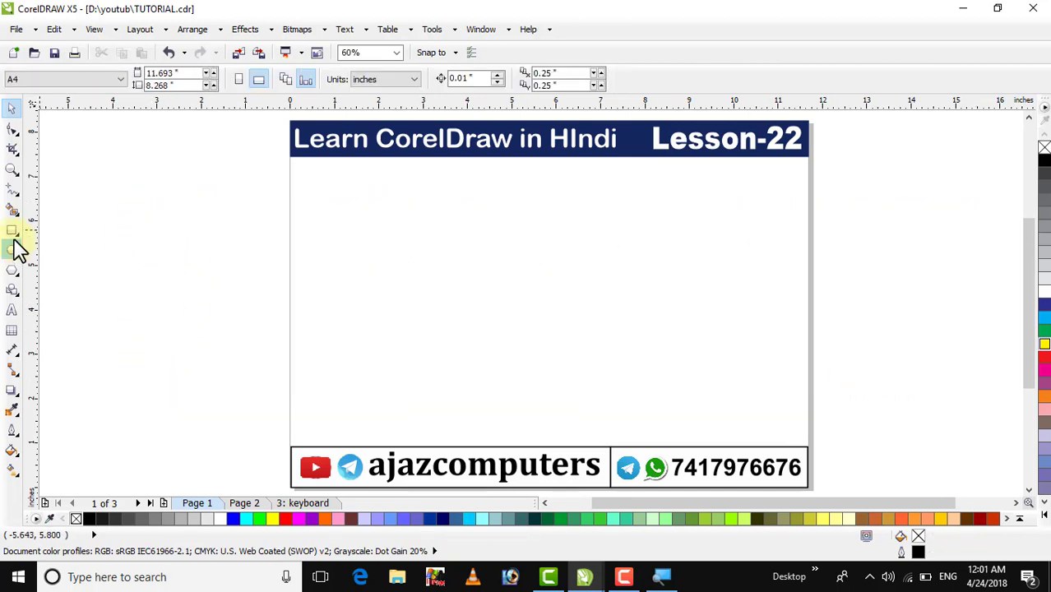
- Draw a rectangle about 11.74 by 2.449 inches across the middle of the page and fill it red
{"action": "left_click", "coordinate": [11, 232]}
{"action": "left_click_drag", "start_coordinate": [288, 218], "coordinate": [326, 273]}
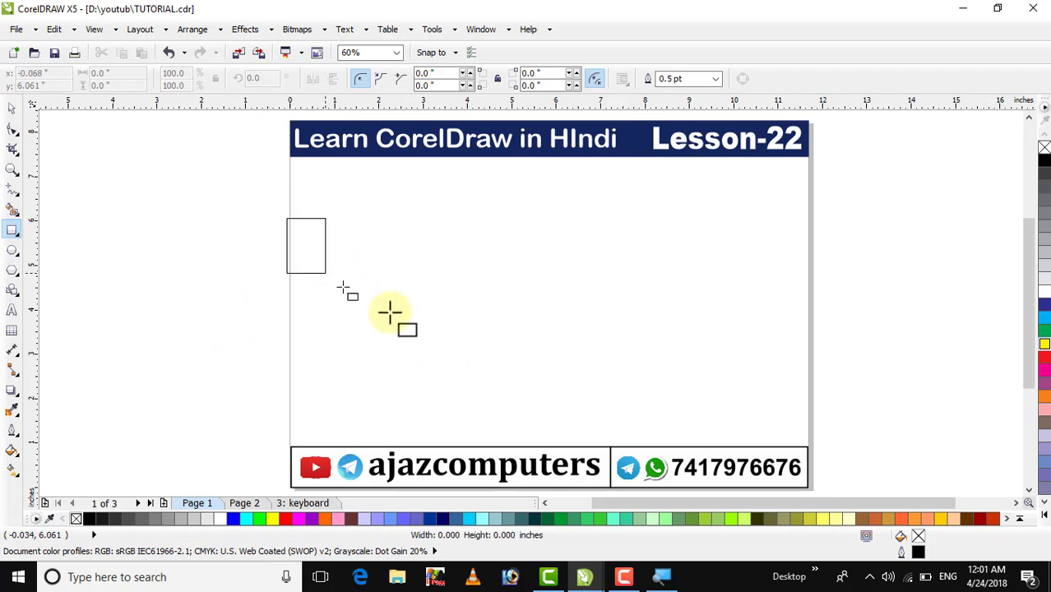
{"action": "left_click_drag", "start_coordinate": [390, 313], "coordinate": [809, 327]}
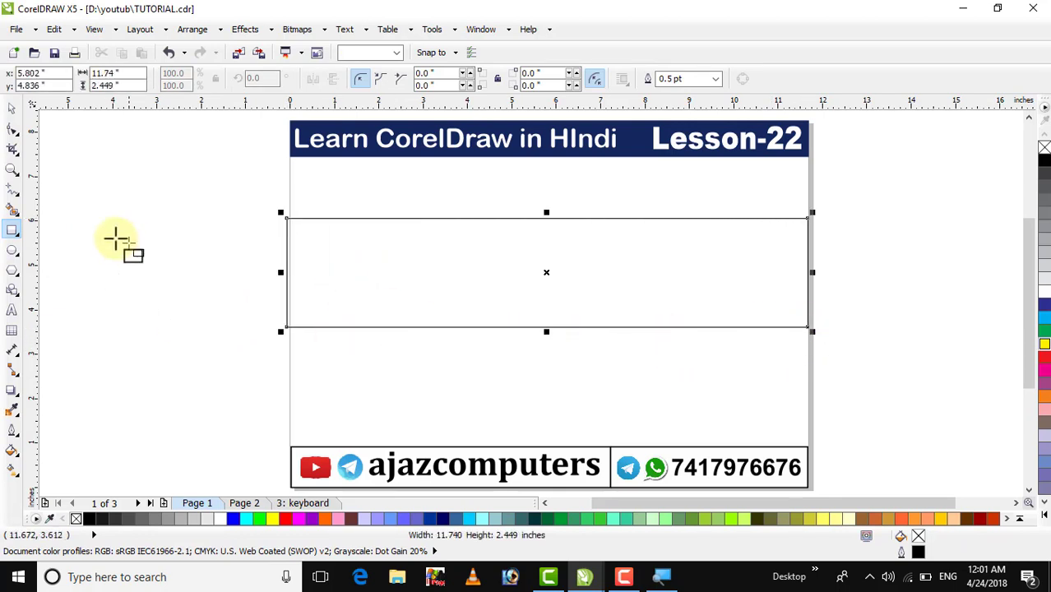
{"action": "left_click", "coordinate": [10, 112]}
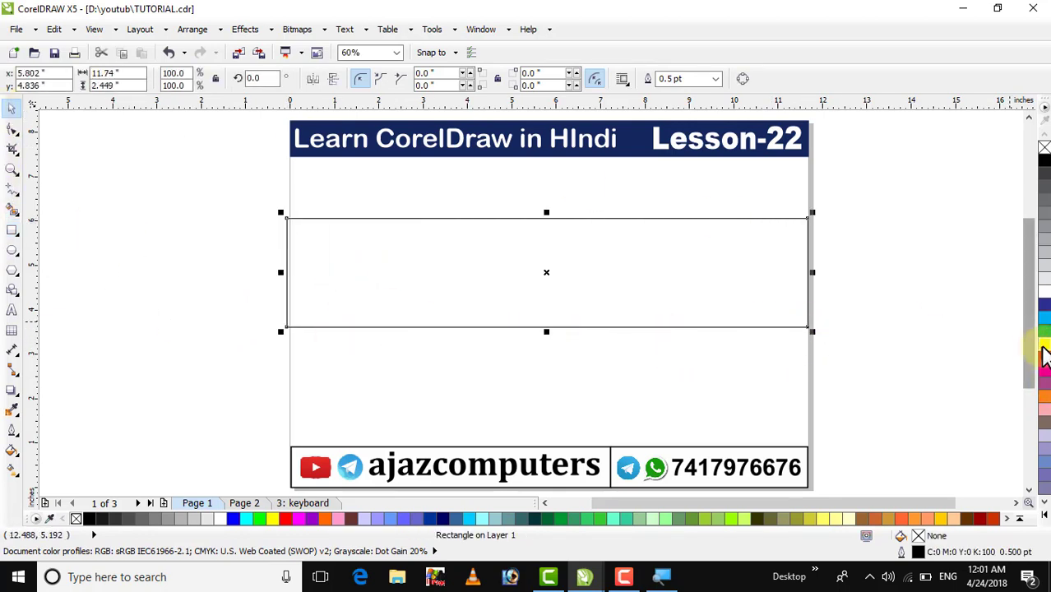
{"action": "left_click", "coordinate": [1043, 357]}
{"action": "key", "text": "Escape"}
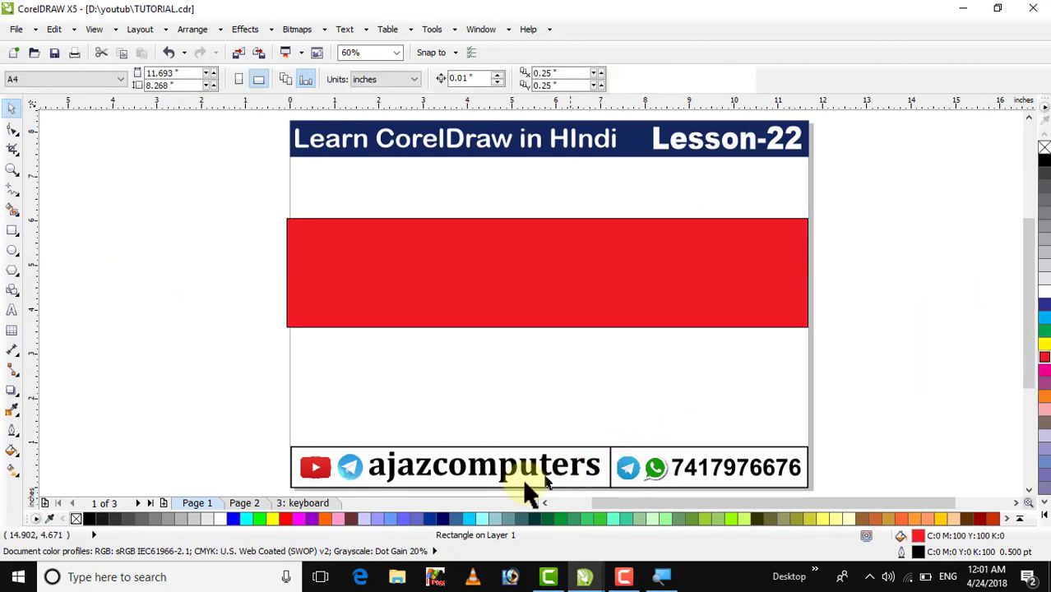
- Place a copy of the footer's "ajazcomputers" lettering on the red rectangle and enlarge it to about 10.59 by 1.415 inches
{"action": "left_click", "coordinate": [527, 469]}
{"action": "left_click_drag", "start_coordinate": [528, 469], "coordinate": [566, 270]}
{"action": "left_click_drag", "start_coordinate": [645, 290], "coordinate": [765, 350]}
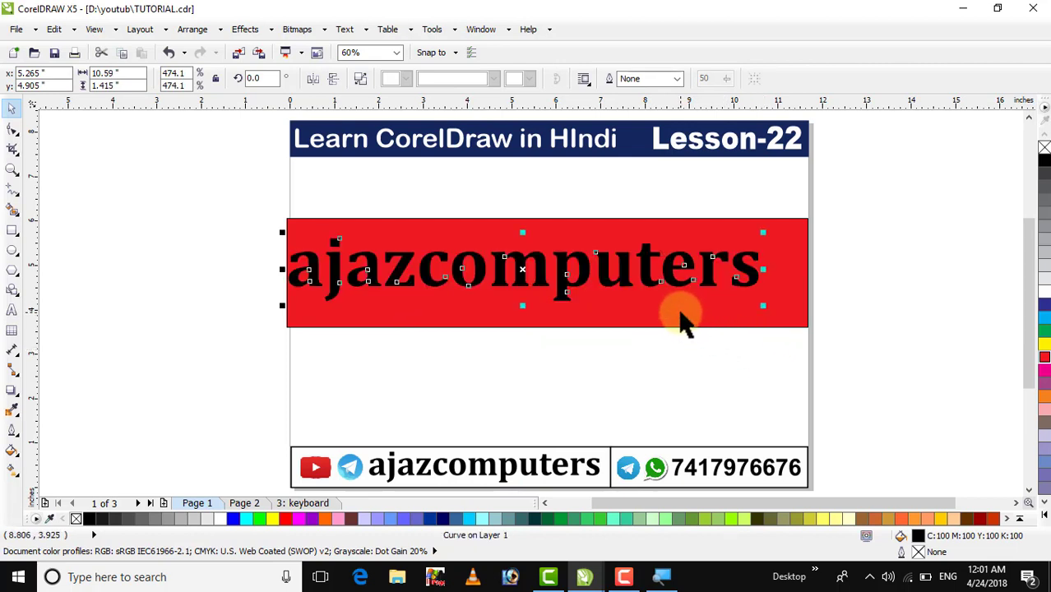
- Centre the enlarged black lettering horizontally and vertically on the red rectangle
{"action": "left_click", "coordinate": [680, 320], "text": "shift"}
{"action": "key", "text": "c"}
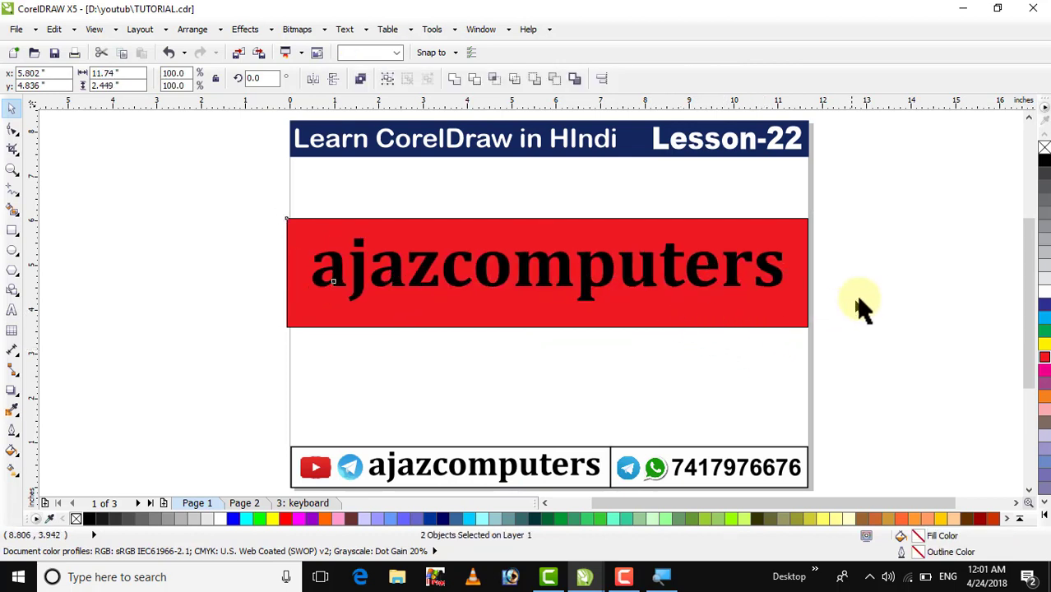
{"action": "key", "text": "e"}
{"action": "left_click", "coordinate": [860, 301]}
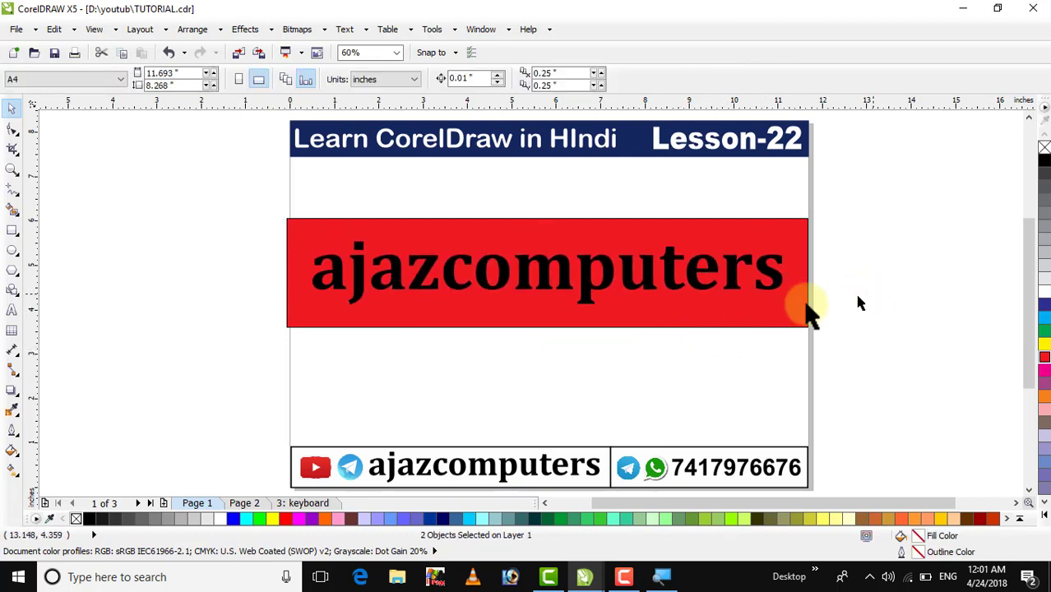
- Fill the lettering on the red rectangle with pink (C:0 M:40 Y:20 K:0)
{"action": "left_click", "coordinate": [642, 282]}
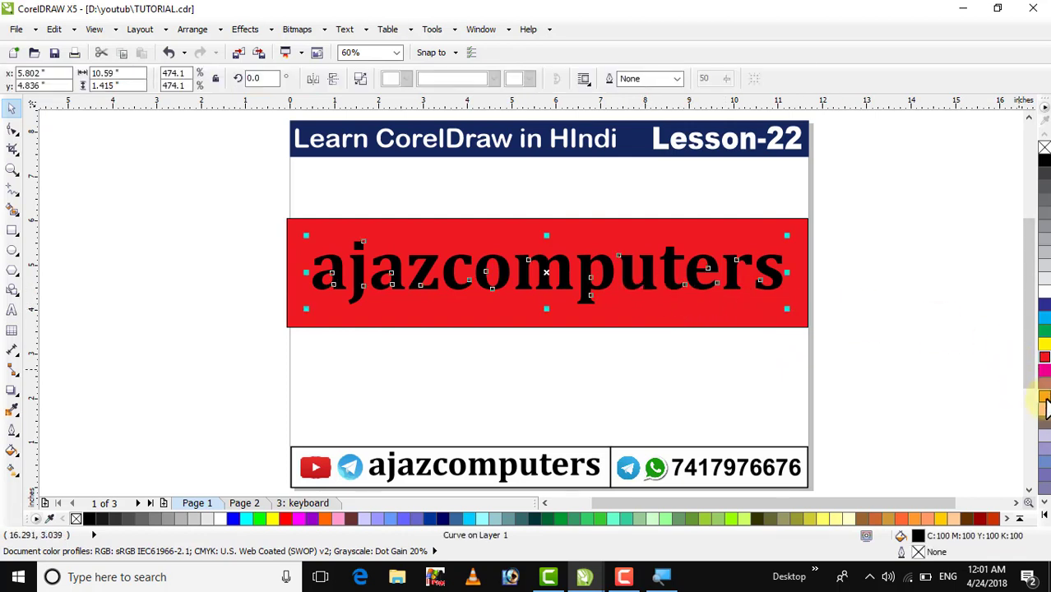
{"action": "left_click", "coordinate": [1044, 414]}
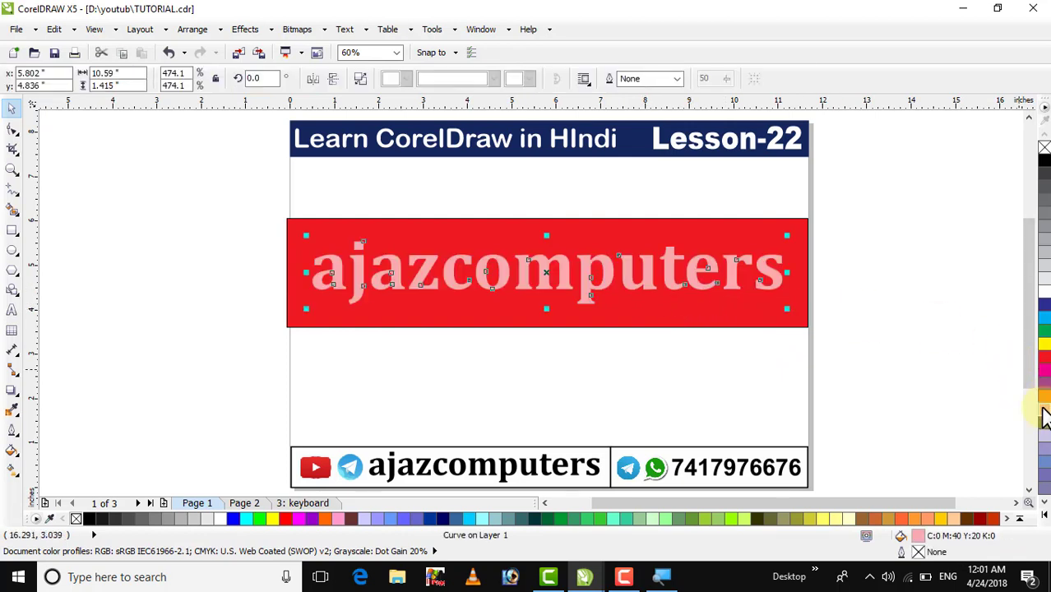
{"action": "left_click", "coordinate": [935, 350]}
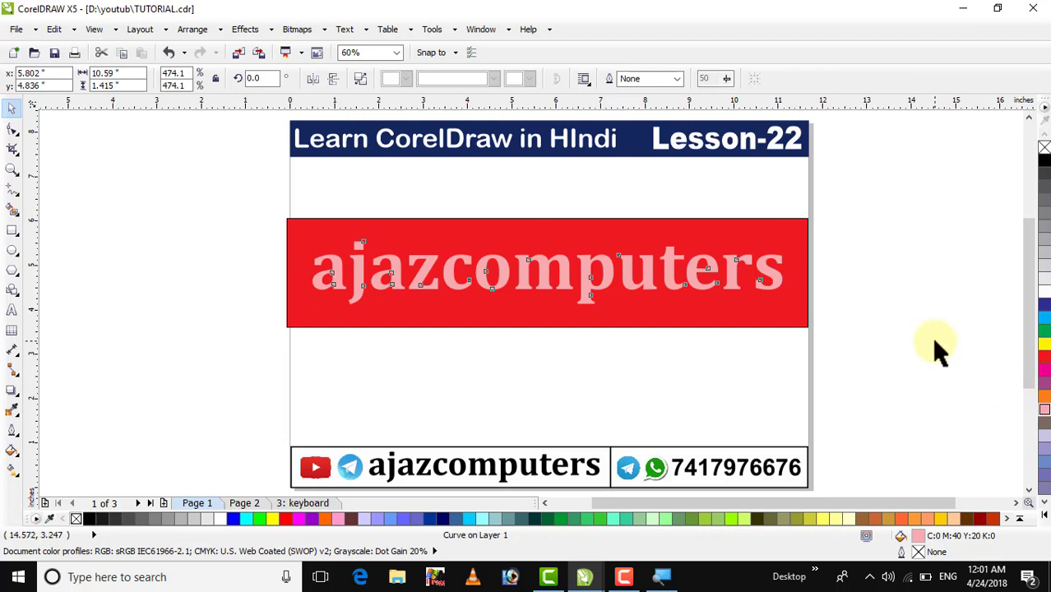
- Apply the Medium Glow drop shadow preset to the pink lettering on the red rectangle, with feathering direction Outside
{"action": "left_click", "coordinate": [11, 170]}
{"action": "left_click_drag", "start_coordinate": [244, 195], "coordinate": [864, 347]}
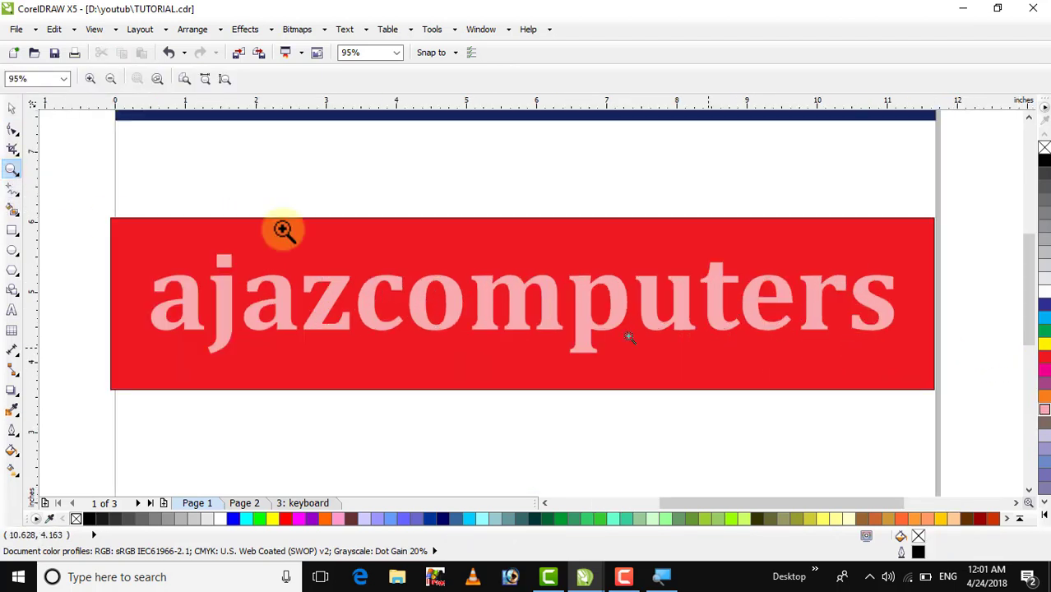
{"action": "left_click", "coordinate": [11, 108]}
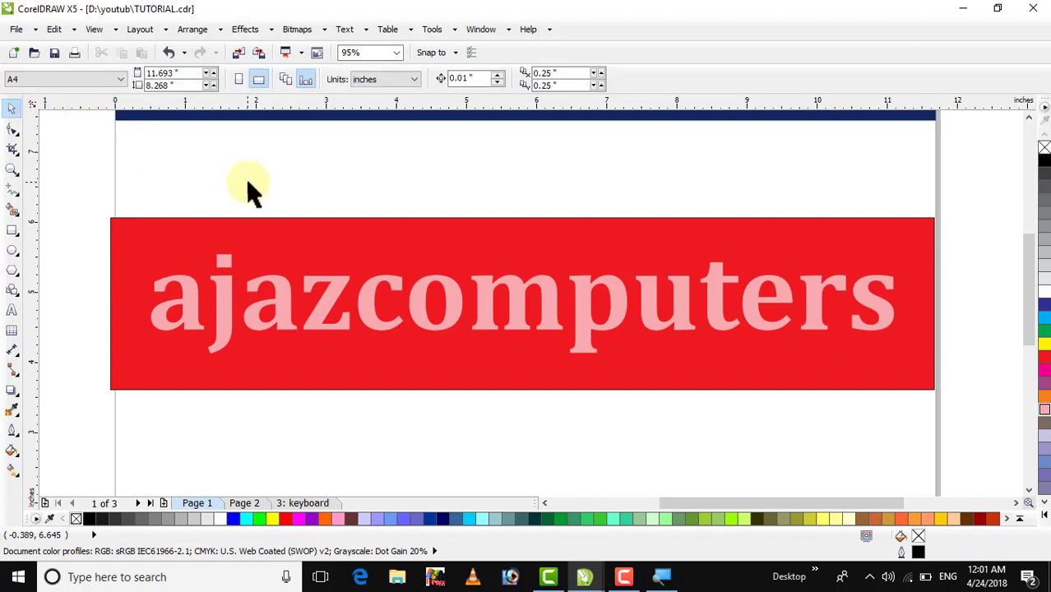
{"action": "left_click", "coordinate": [317, 329]}
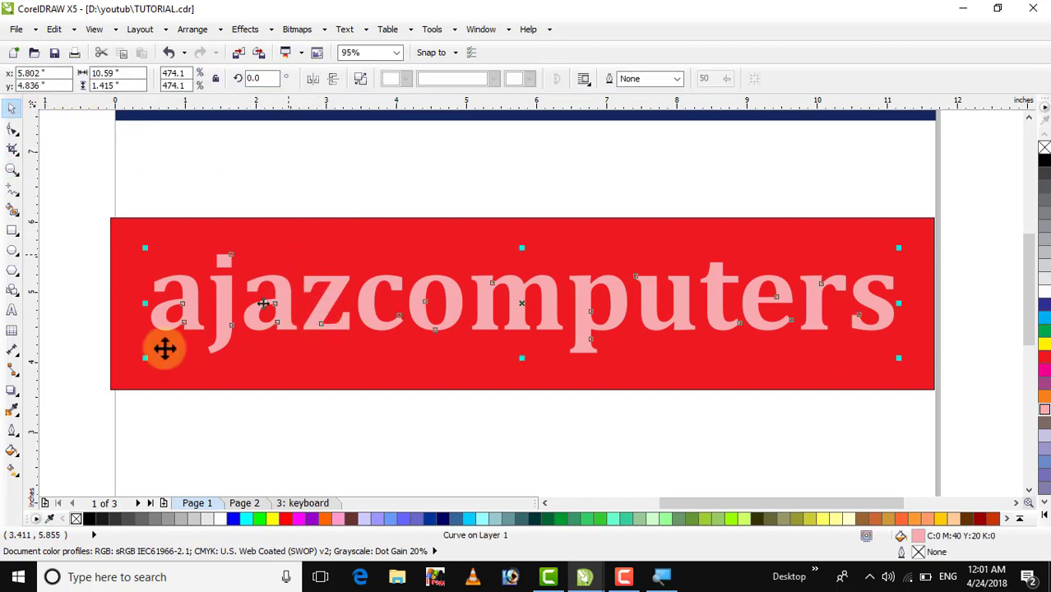
{"action": "left_click", "coordinate": [10, 392]}
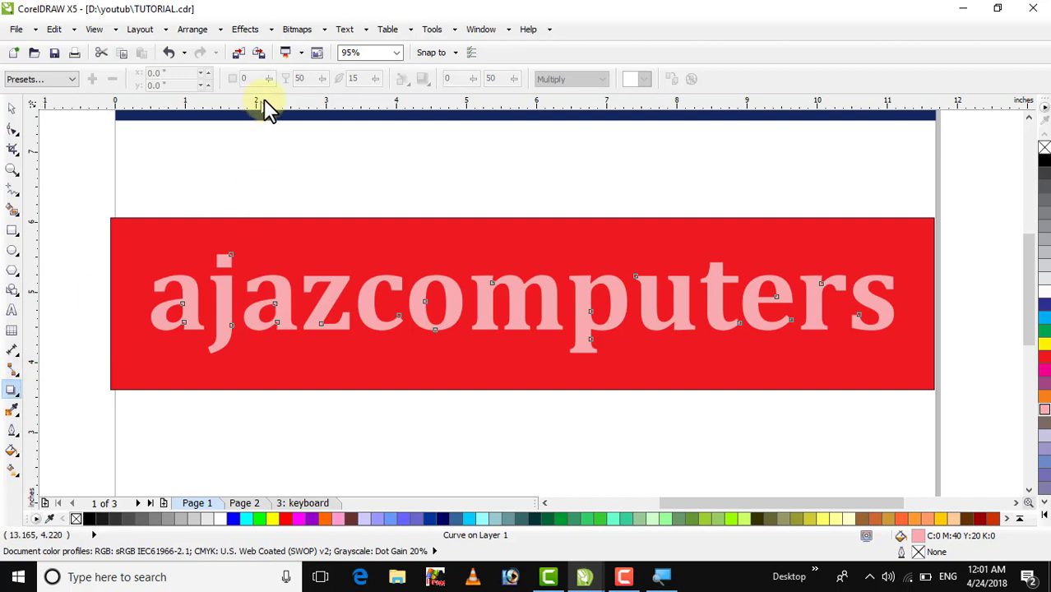
{"action": "left_click", "coordinate": [57, 80]}
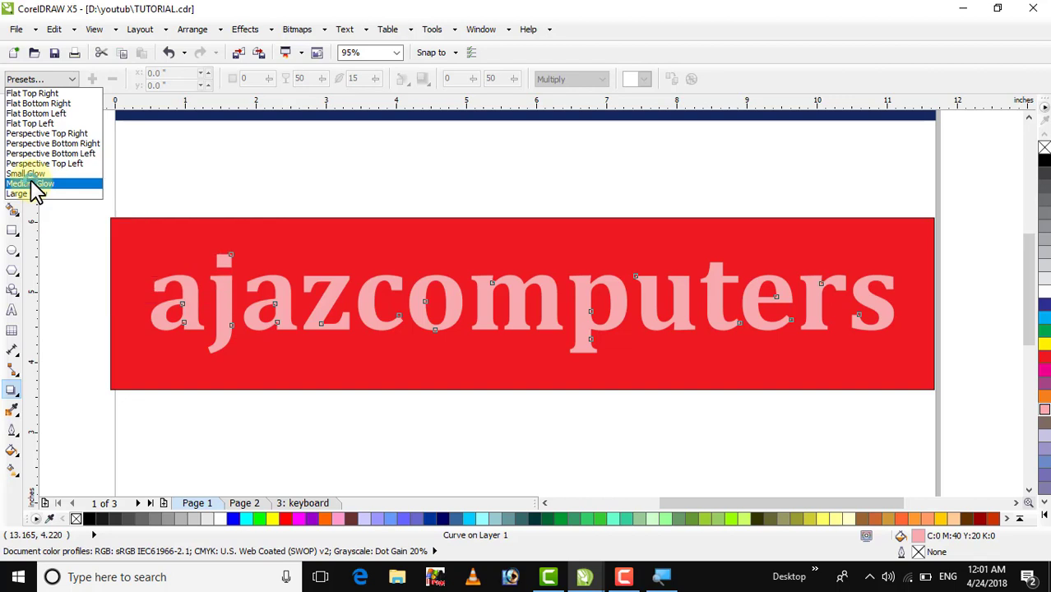
{"action": "left_click", "coordinate": [33, 185]}
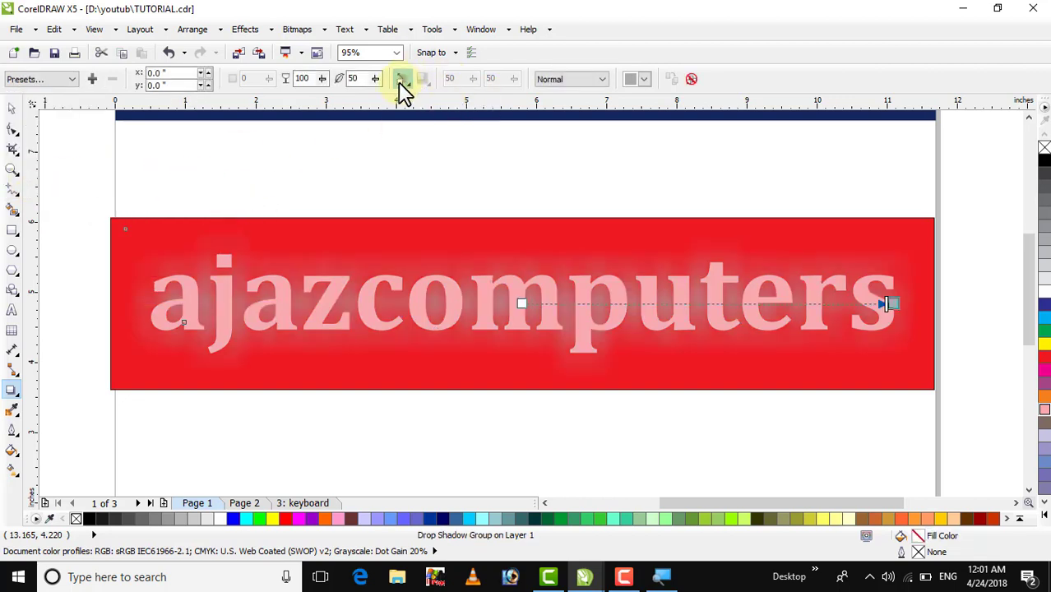
{"action": "left_click", "coordinate": [402, 79]}
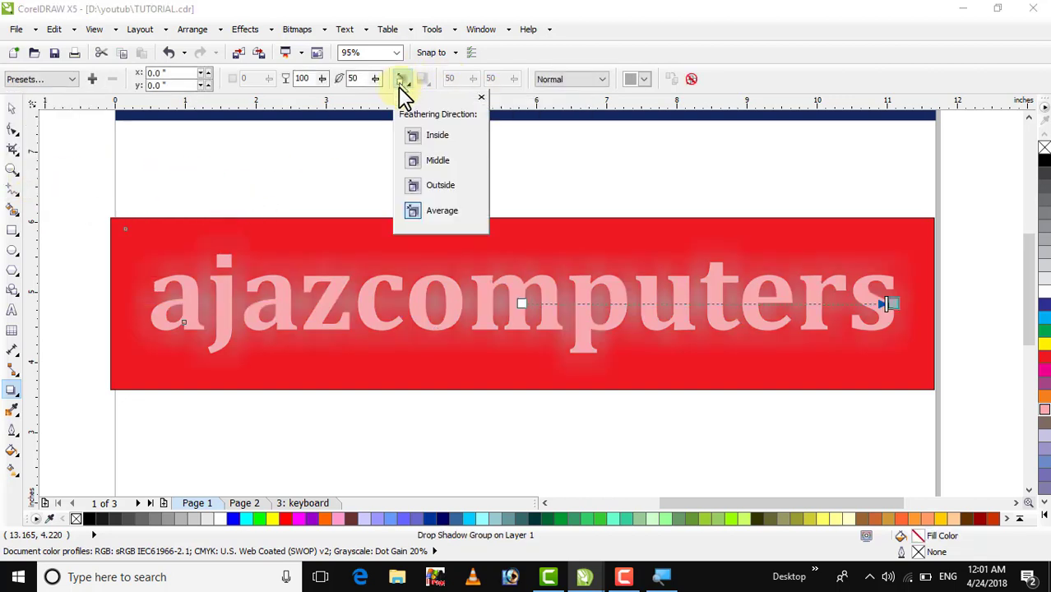
{"action": "left_click", "coordinate": [415, 186]}
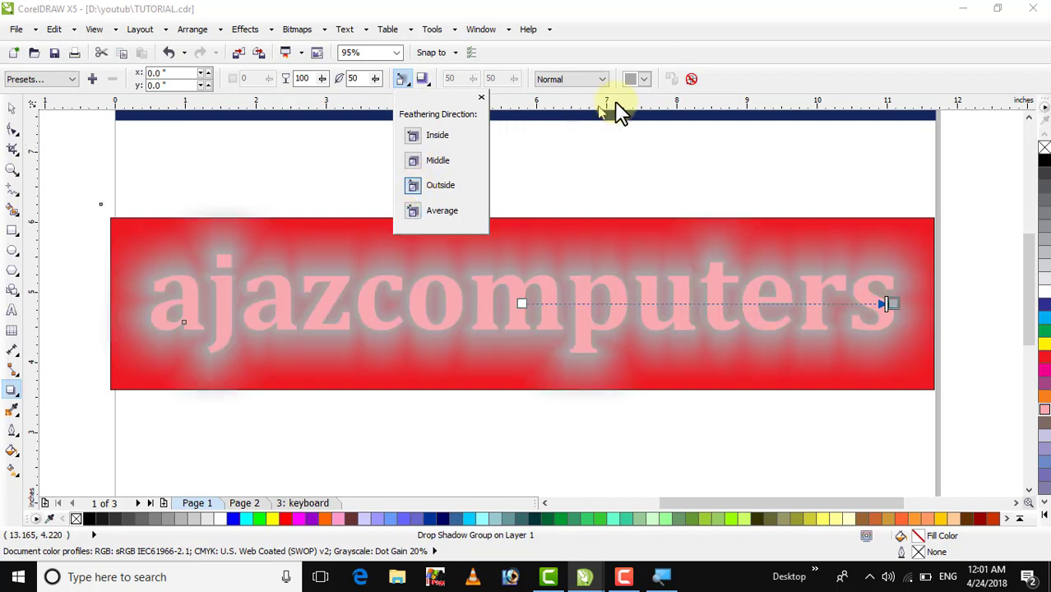
- Change the lettering's glow colour to red and darken it to a deep red with C:36 M:96 Y:96 K:54
{"action": "left_click", "coordinate": [645, 79]}
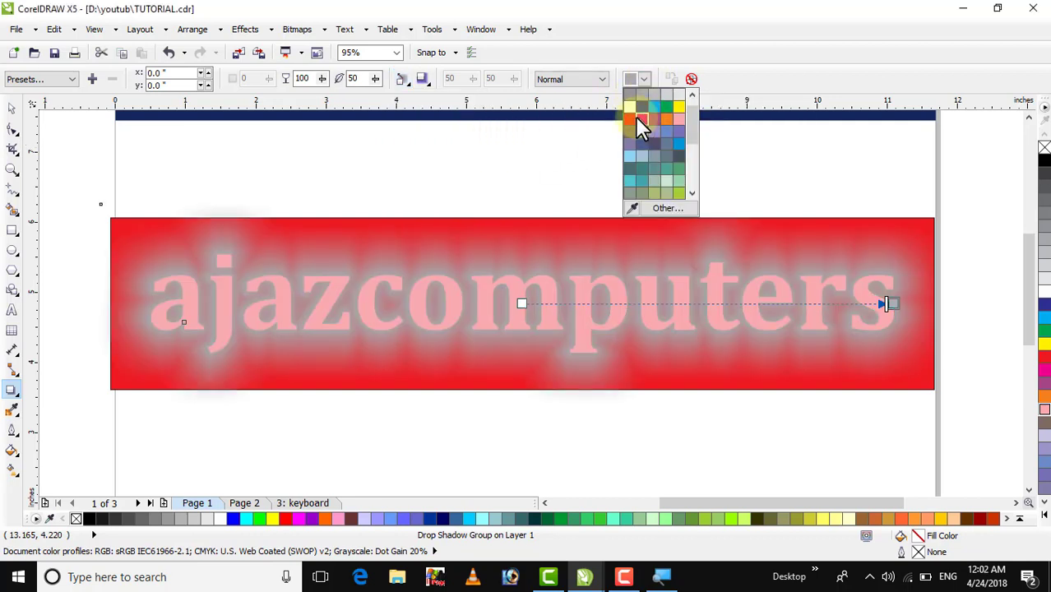
{"action": "left_click", "coordinate": [629, 120]}
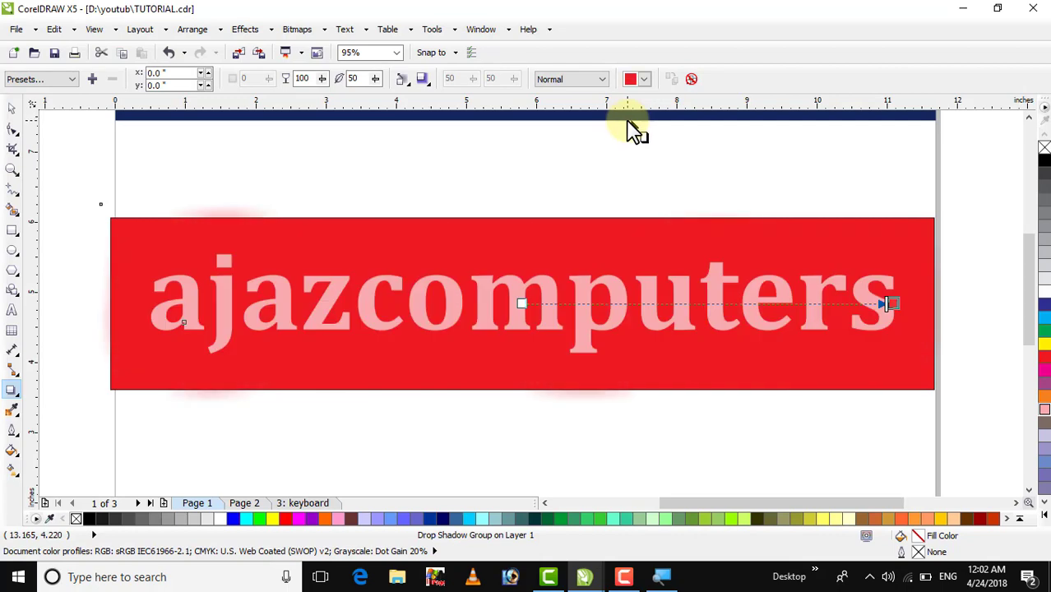
{"action": "left_click", "coordinate": [648, 83]}
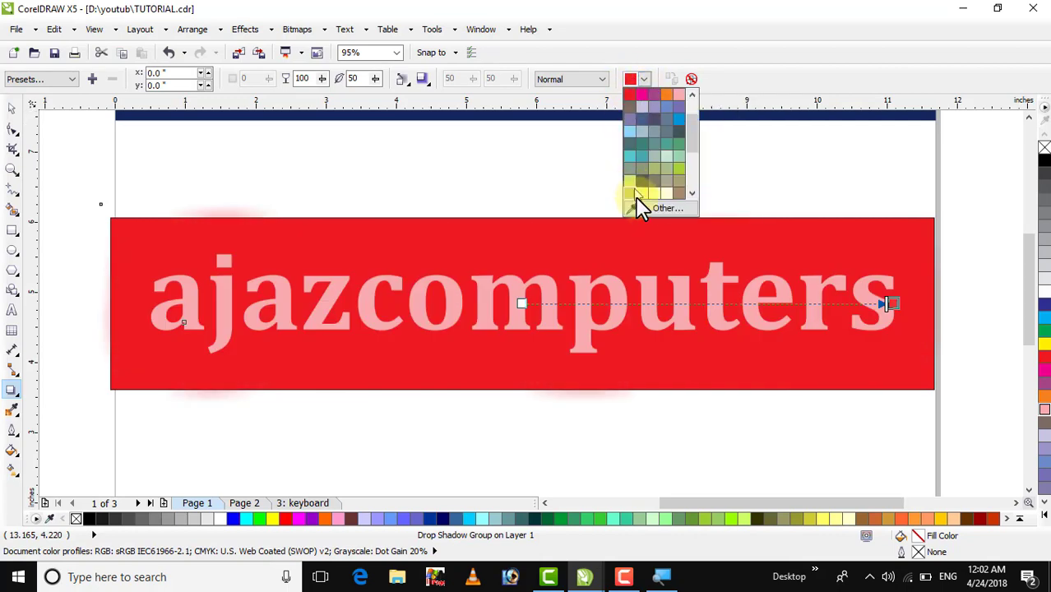
{"action": "left_click", "coordinate": [659, 206]}
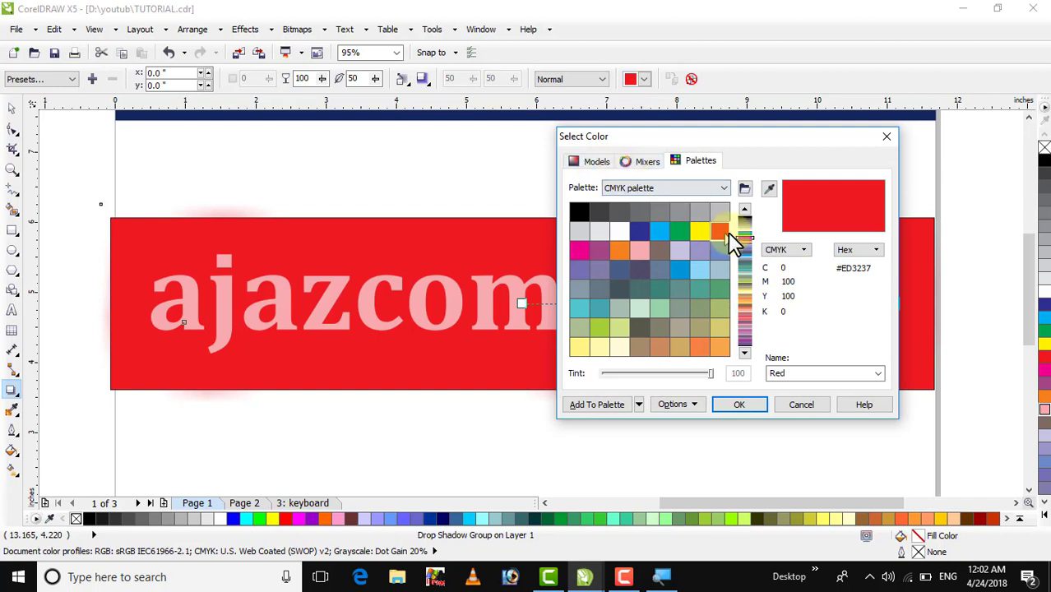
{"action": "left_click", "coordinate": [592, 163]}
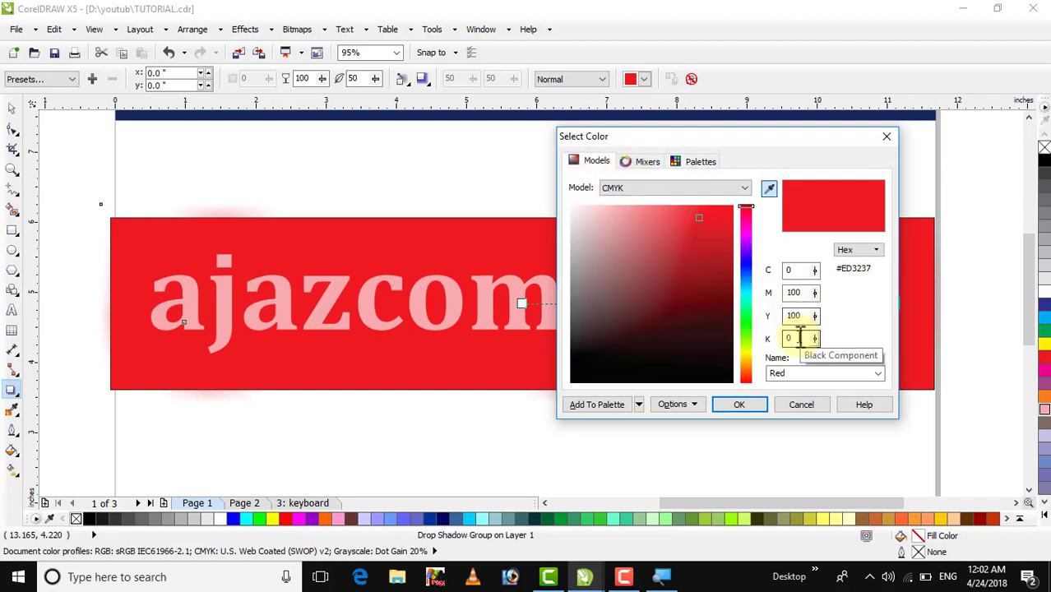
{"action": "left_click_drag", "start_coordinate": [798, 341], "coordinate": [766, 340]}
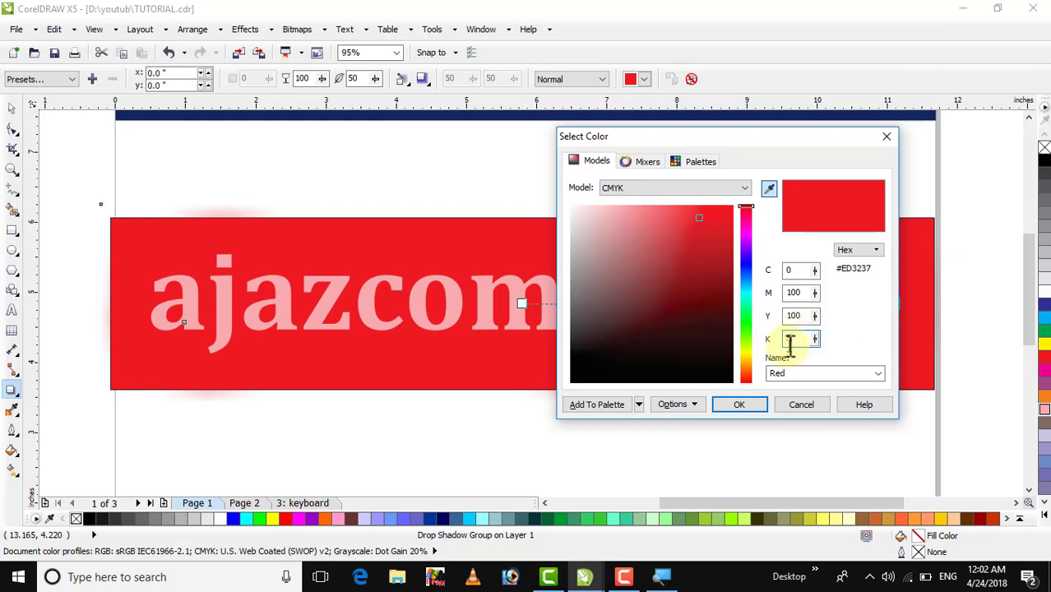
{"action": "type", "text": "5"}
{"action": "left_click", "coordinate": [712, 304]}
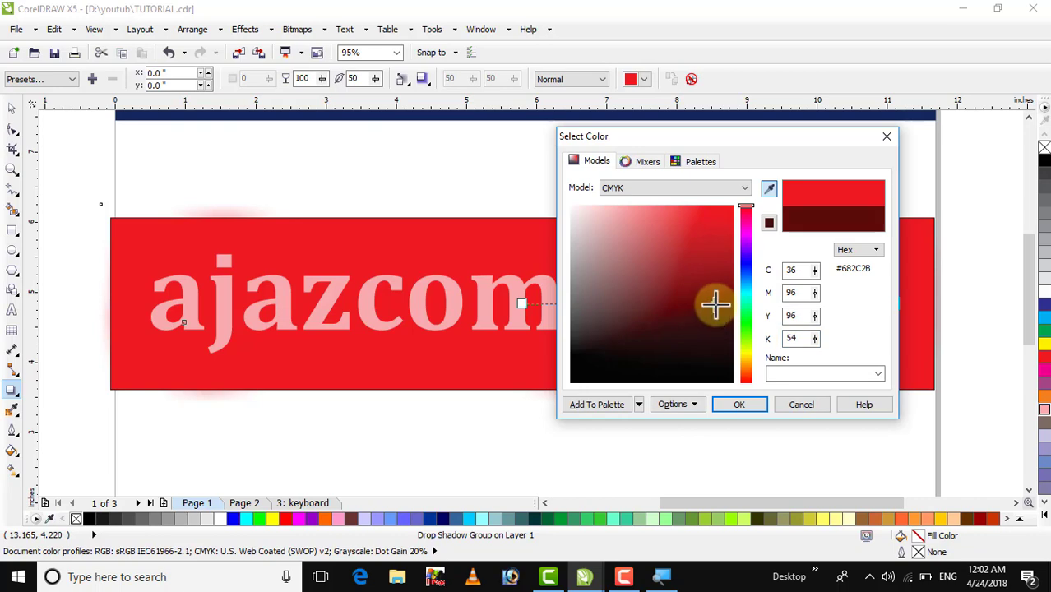
{"action": "left_click", "coordinate": [743, 406]}
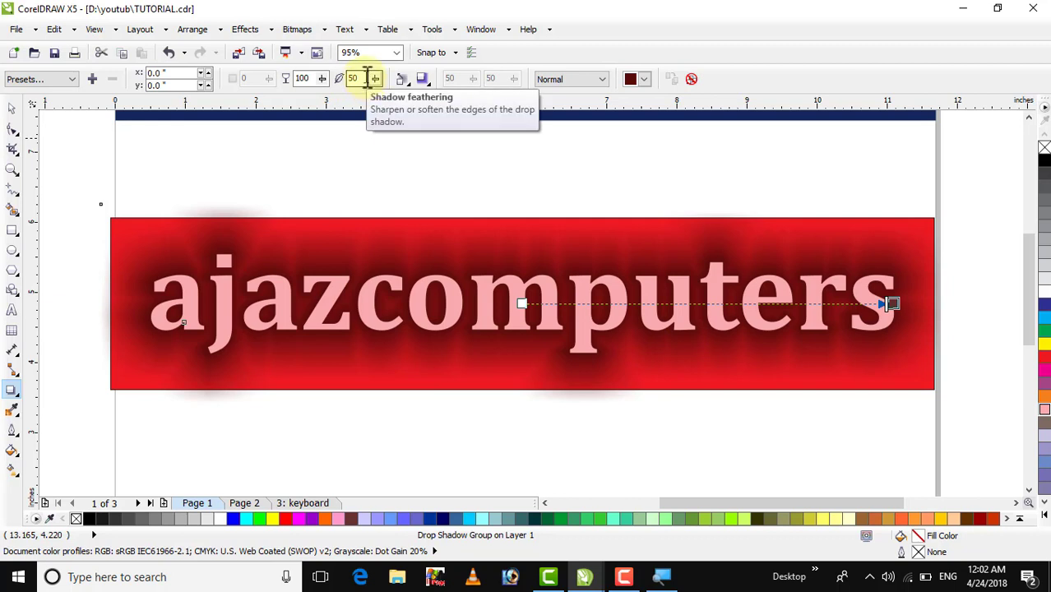
- Try a feathering of 5 on the pink lettering's glow, set it to 10 and deselect the lettering
{"action": "left_click_drag", "start_coordinate": [368, 79], "coordinate": [352, 79]}
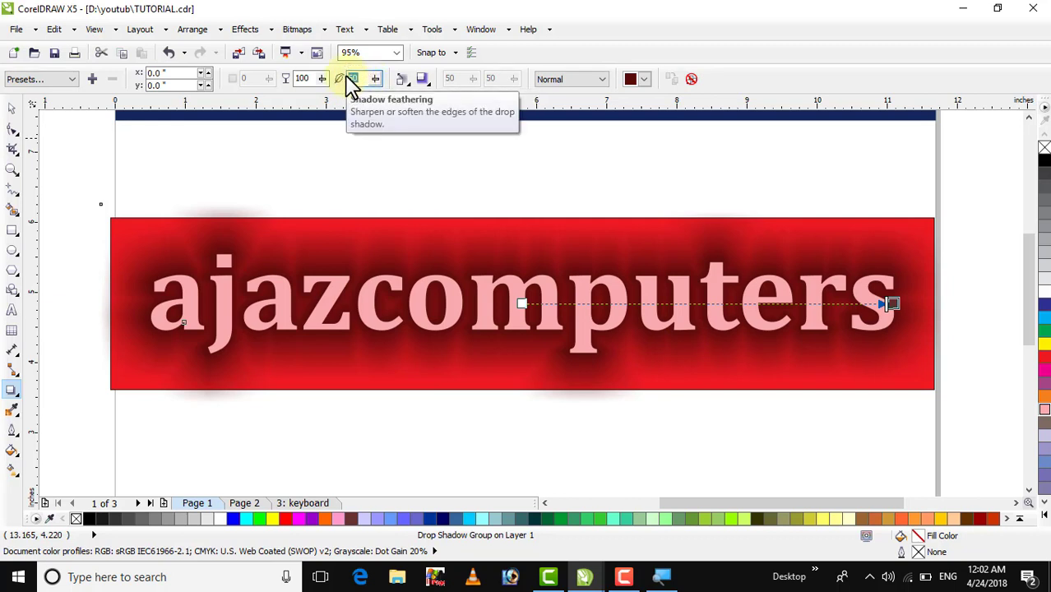
{"action": "key", "text": "Return"}
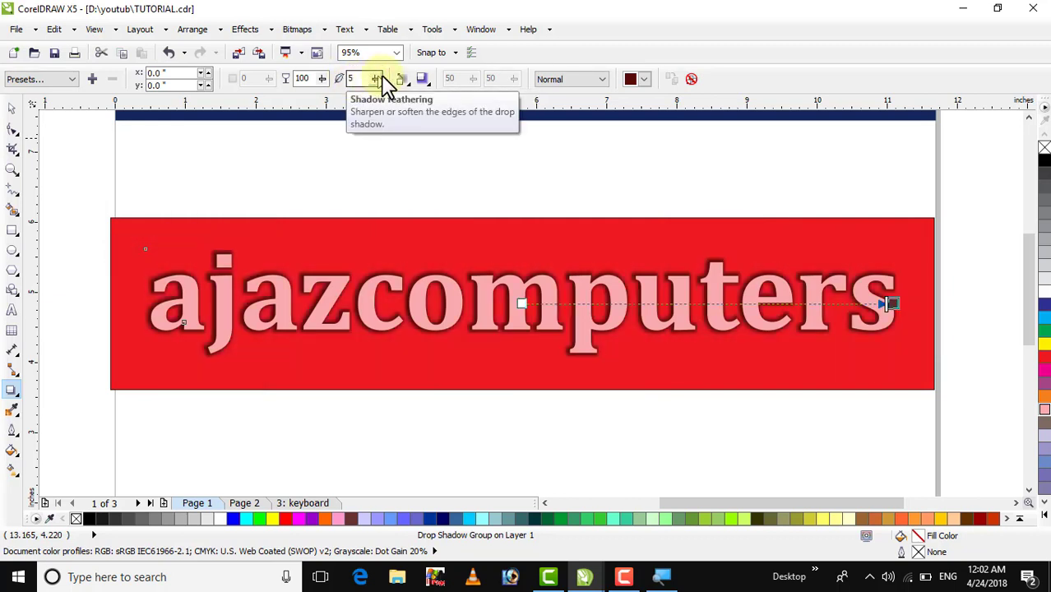
{"action": "left_click_drag", "start_coordinate": [357, 79], "coordinate": [339, 87]}
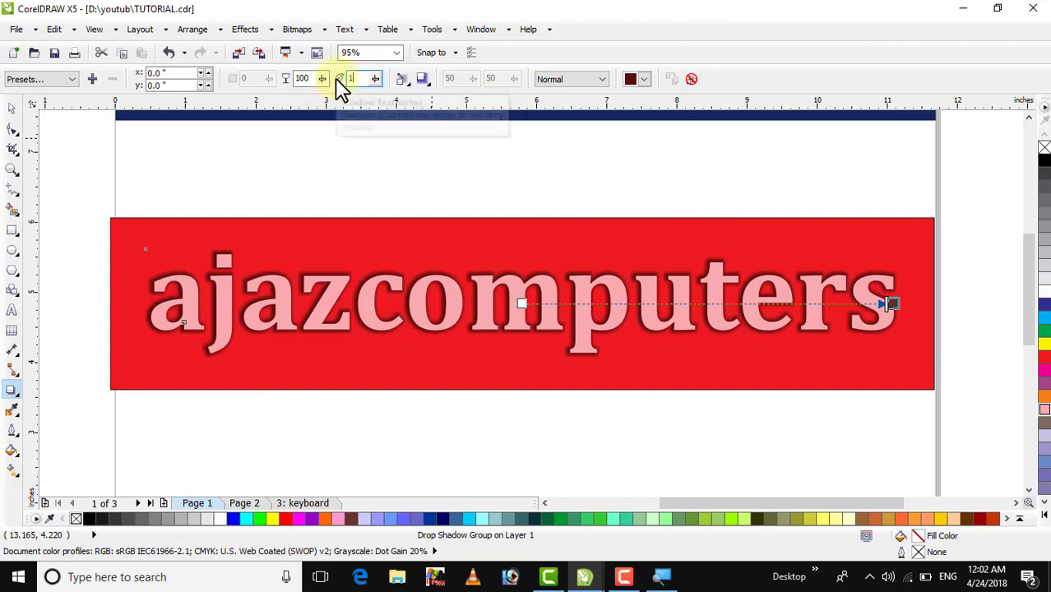
{"action": "type", "text": "10"}
{"action": "key", "text": "Return"}
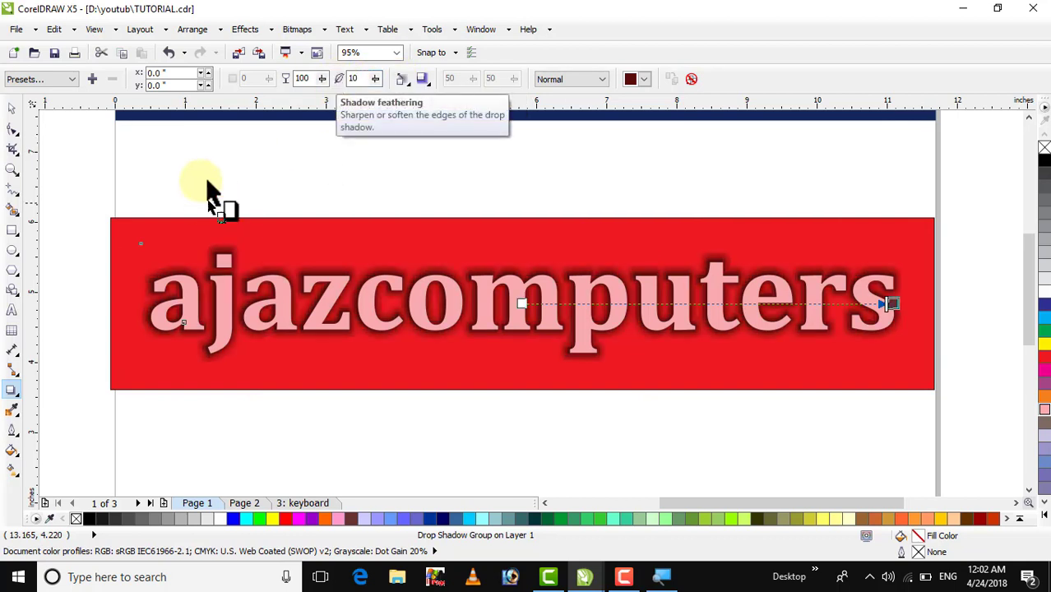
{"action": "left_click", "coordinate": [10, 109]}
{"action": "left_click", "coordinate": [82, 117]}
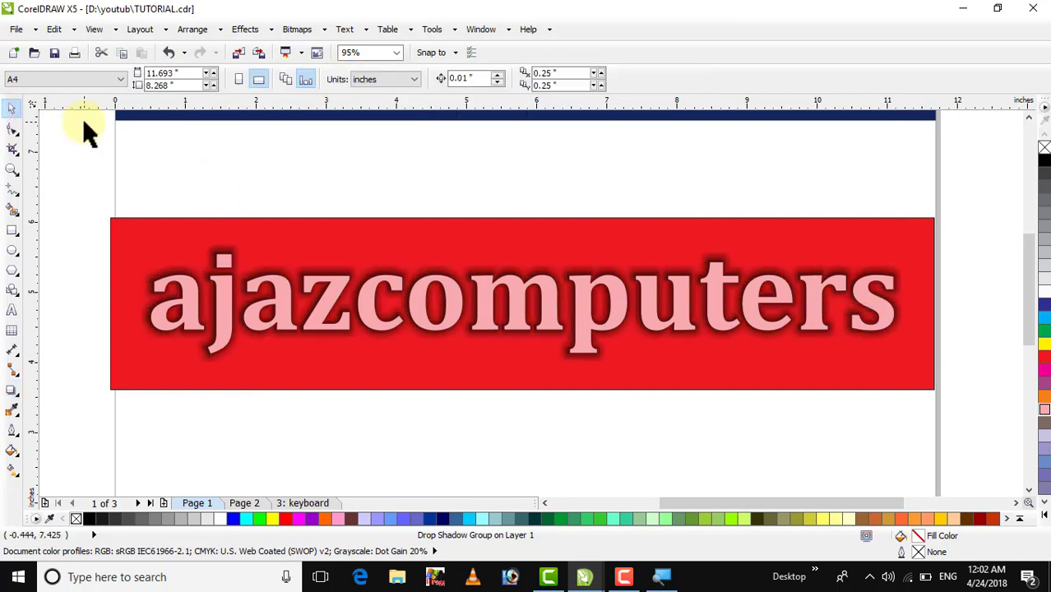
- Examine the dark glow around the pink lettering up close, and compare it with the plain black footer lettering
{"action": "left_click", "coordinate": [11, 168]}
{"action": "left_click_drag", "start_coordinate": [116, 208], "coordinate": [642, 413]}
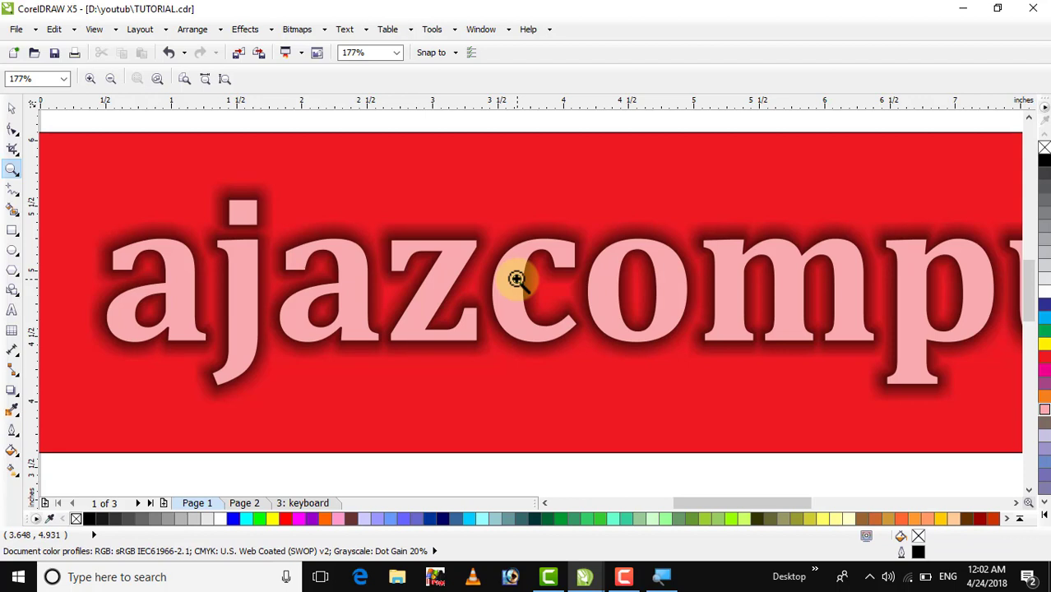
{"action": "key", "text": "shift+F4"}
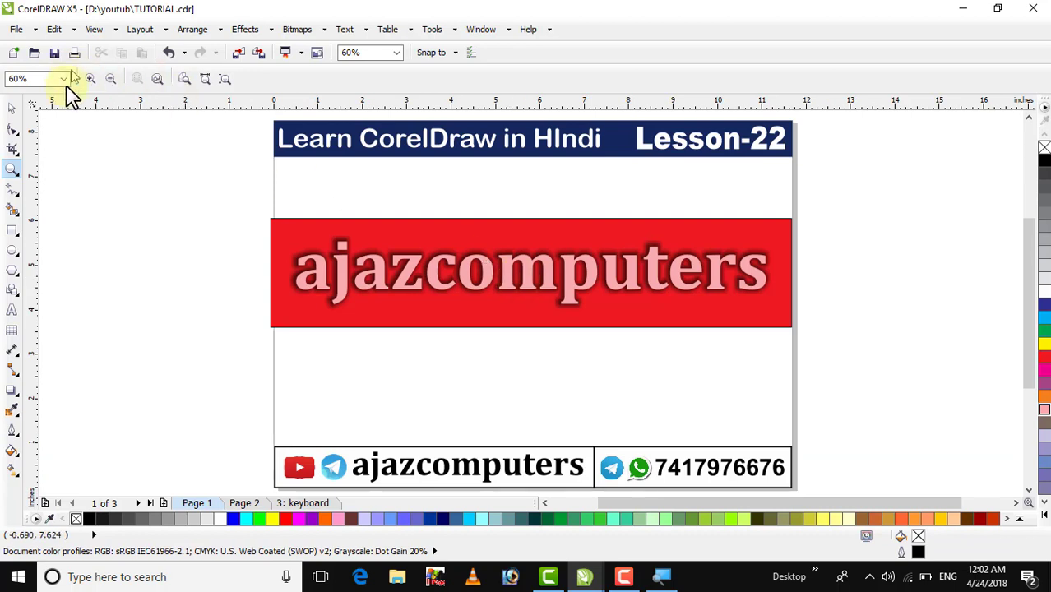
{"action": "left_click", "coordinate": [12, 108]}
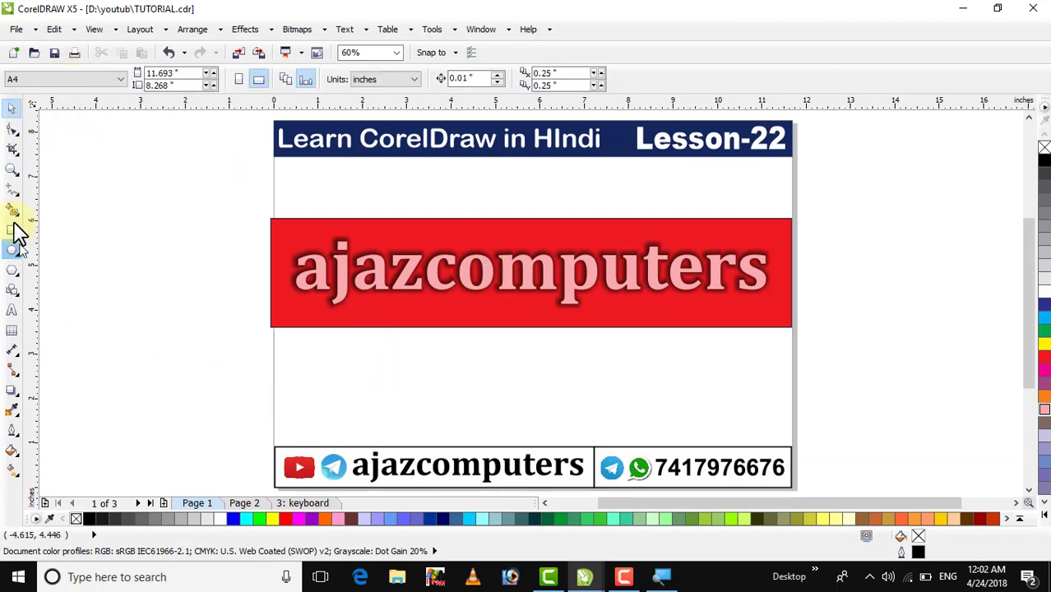
{"action": "left_click", "coordinate": [12, 169]}
{"action": "left_click_drag", "start_coordinate": [272, 428], "coordinate": [613, 468]}
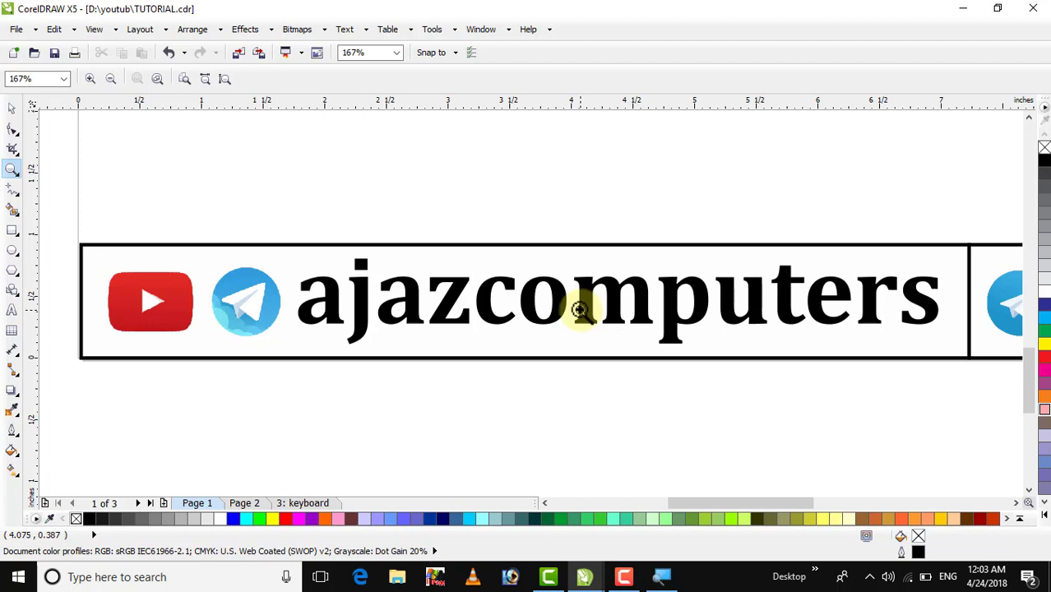
{"action": "key", "text": "F4"}
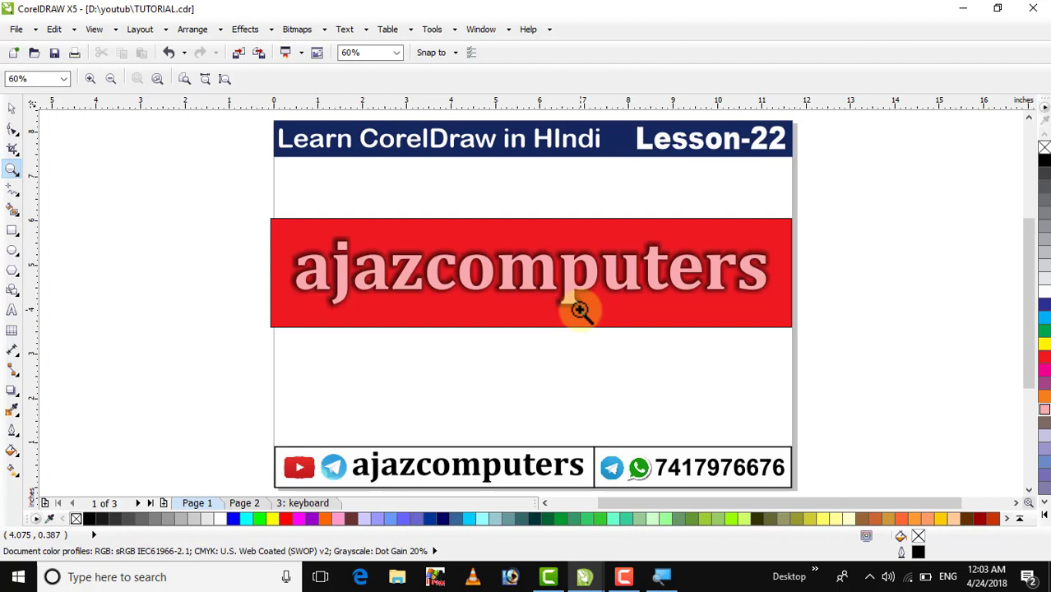